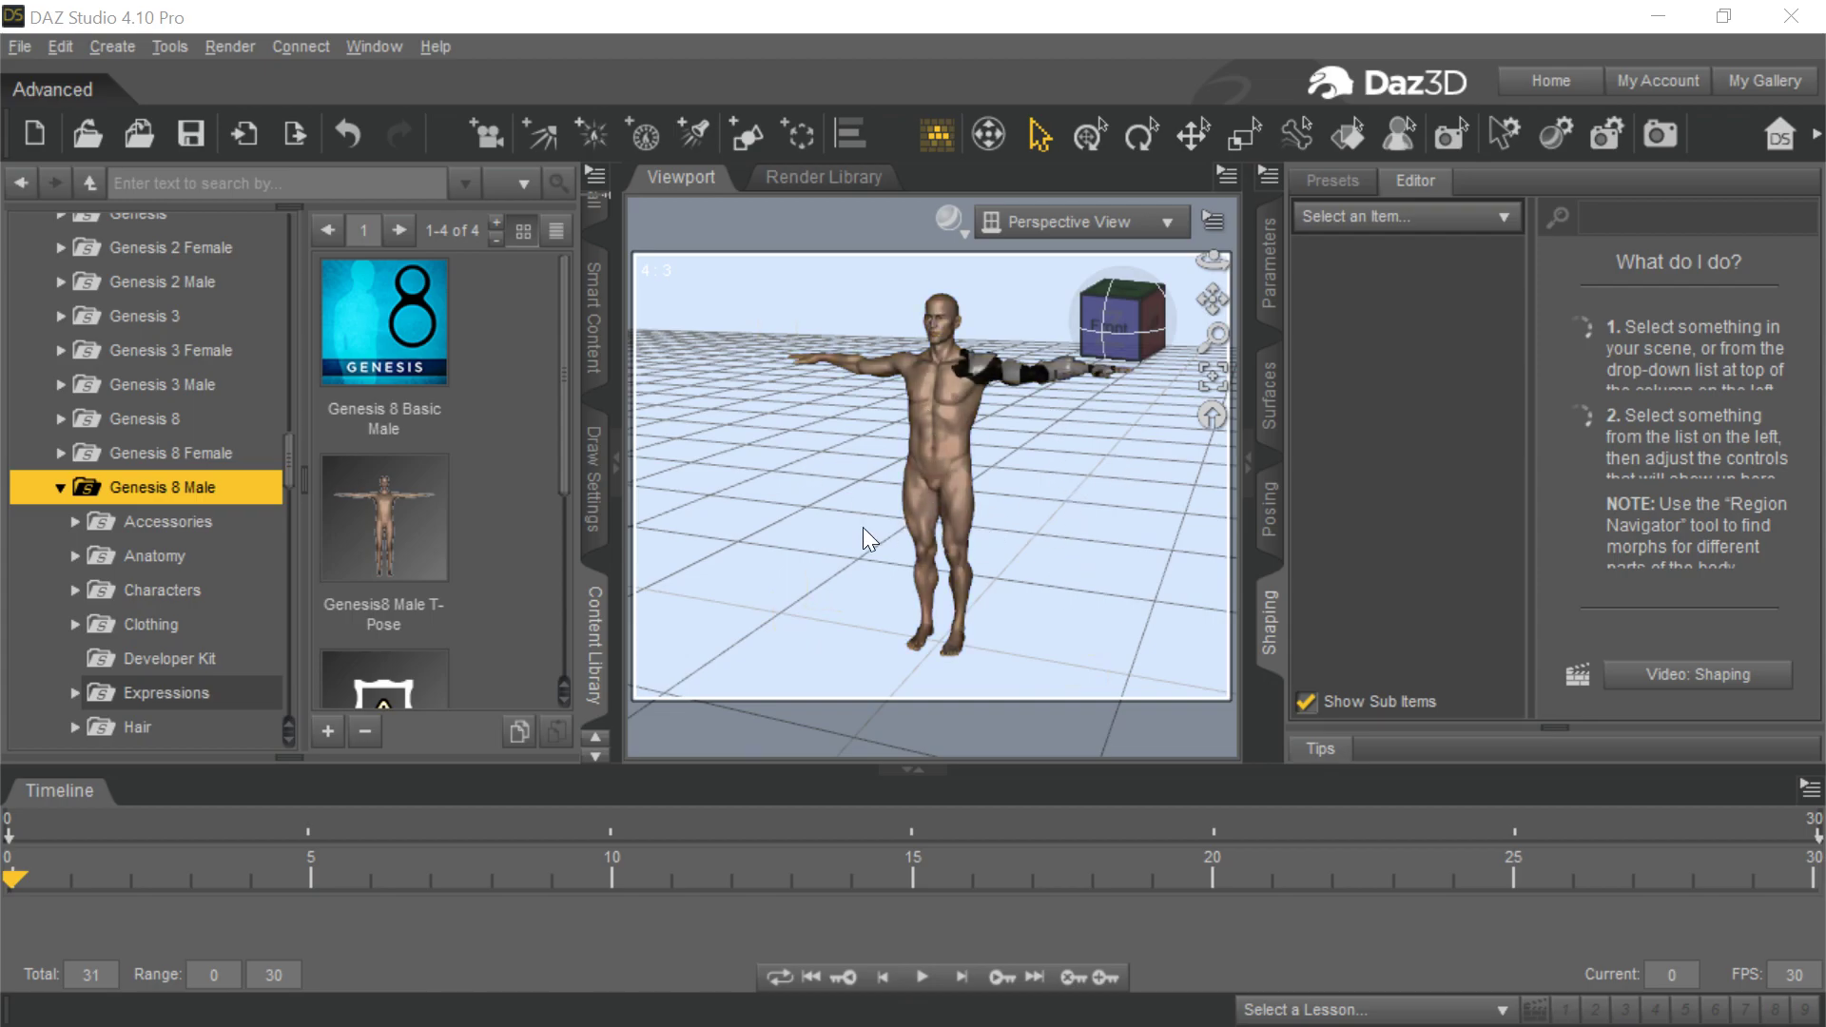
- Show the Scene pane, then toggle the ArcWar Cyber Arm Left Full's visibility off and back on
{"action": "key", "text": "F3"}
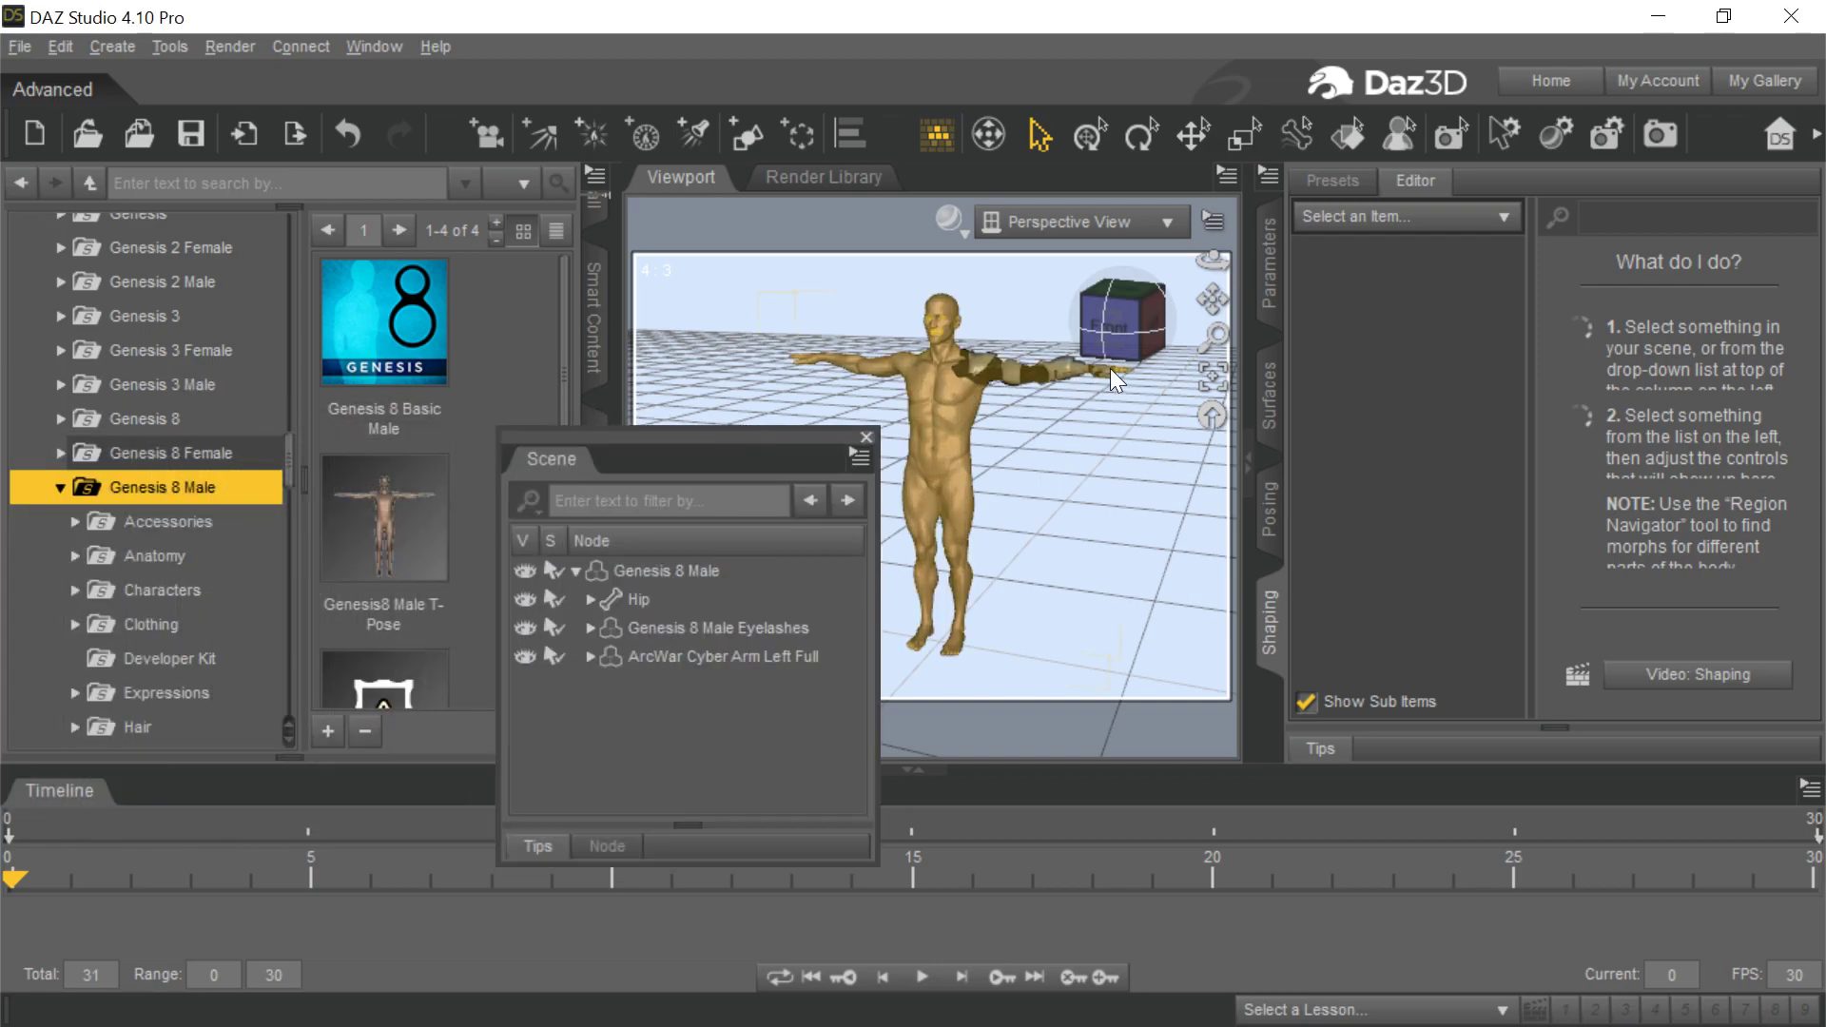
{"action": "left_click", "coordinate": [524, 656]}
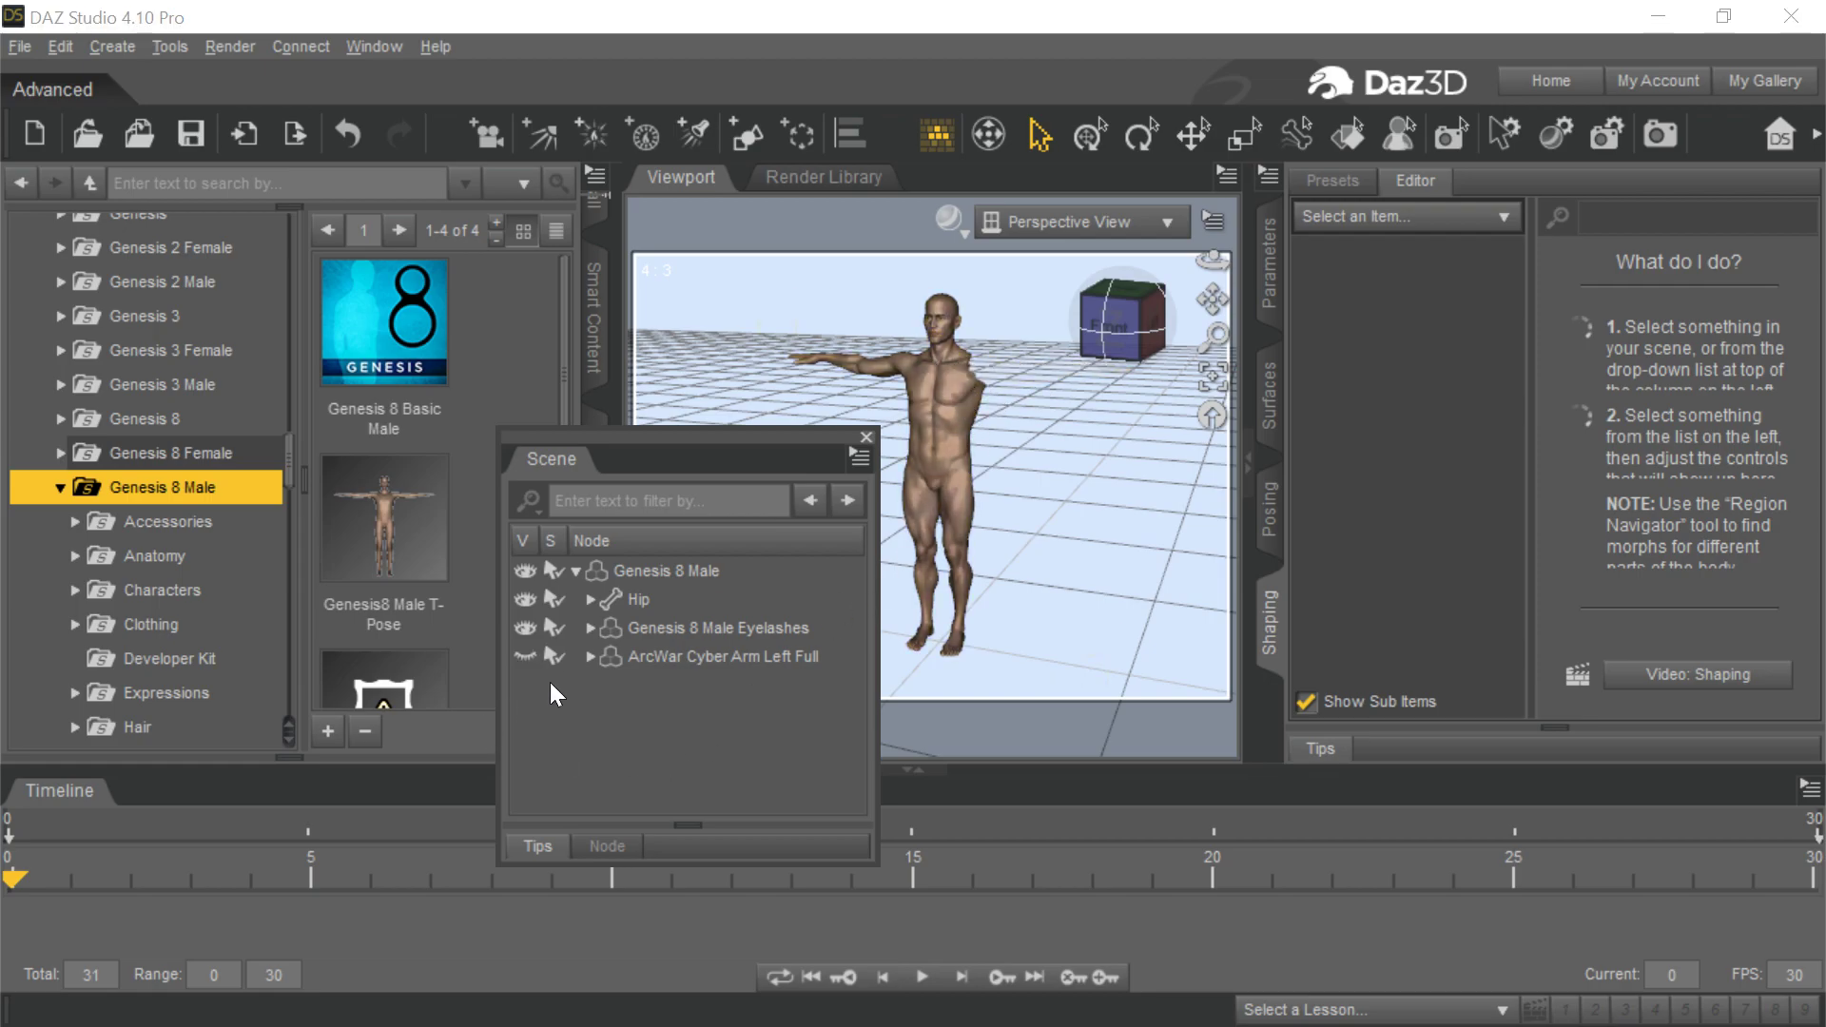
{"action": "left_click", "coordinate": [524, 656]}
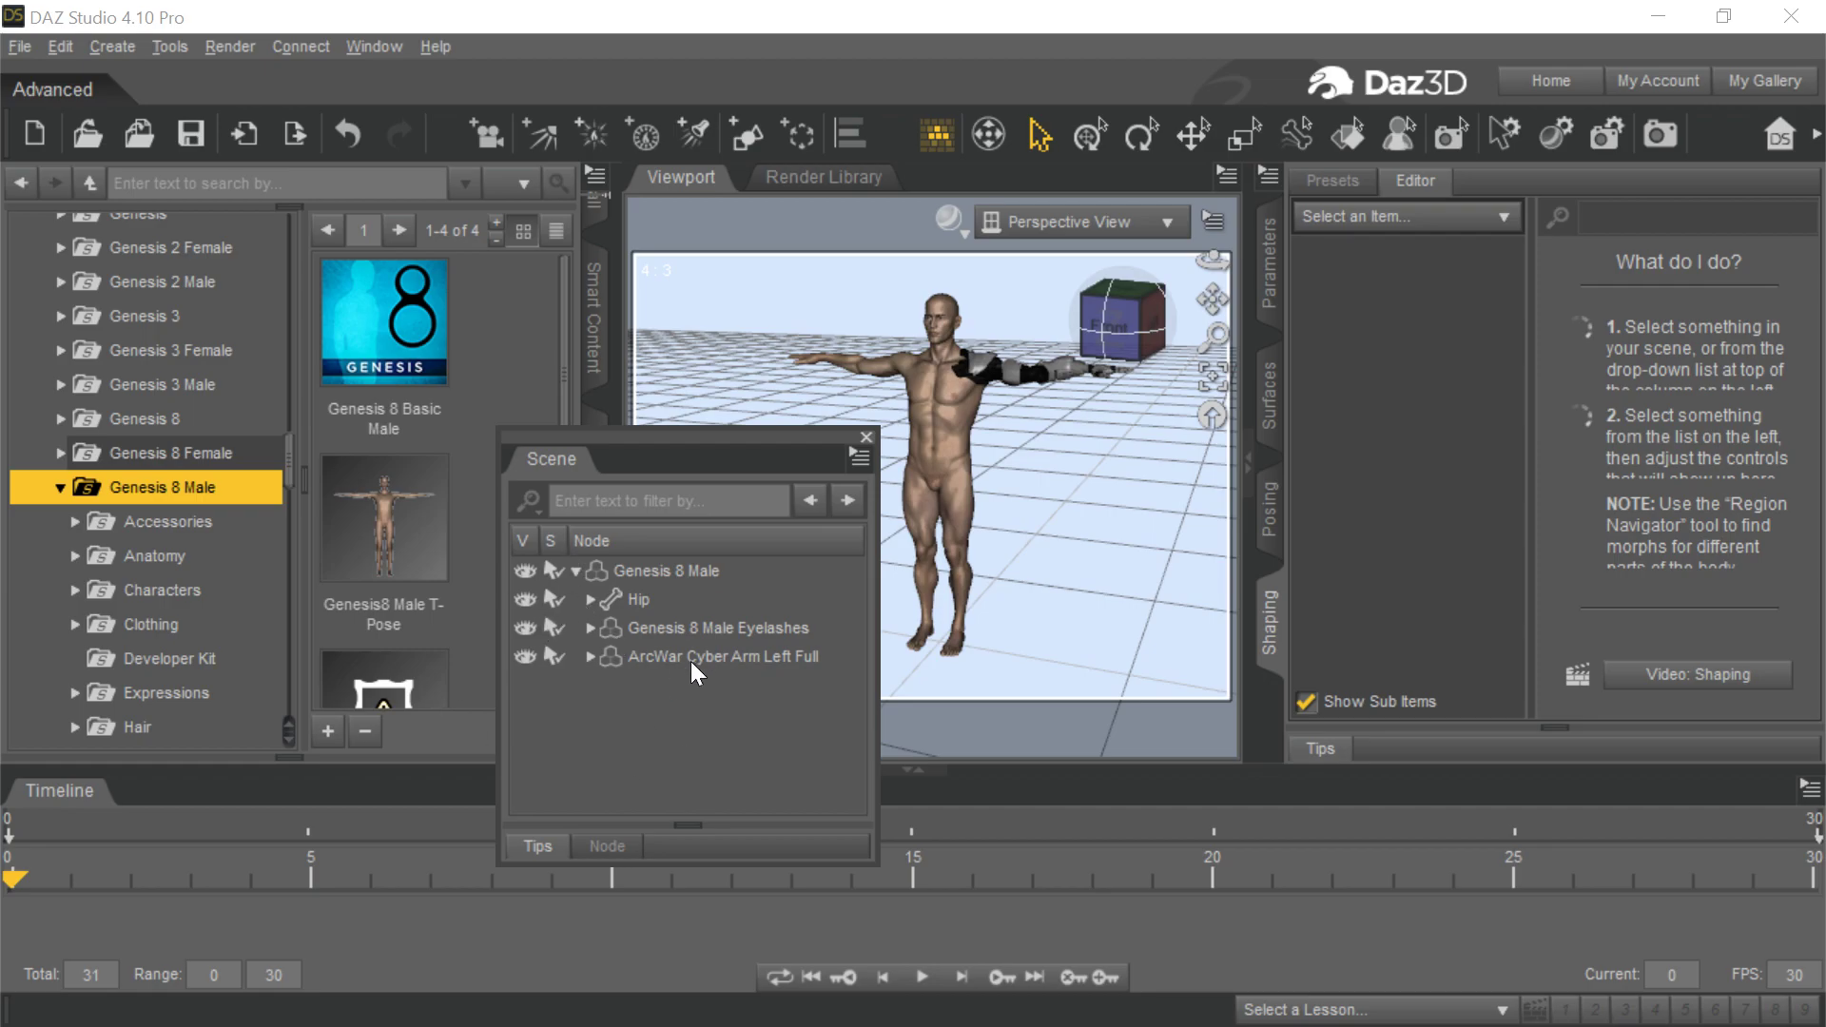
- Drag the Genesis8 Male T-Pose preset from Content Library into the Viewport to add a second figure
{"action": "left_click_drag", "start_coordinate": [721, 437], "coordinate": [721, 502]}
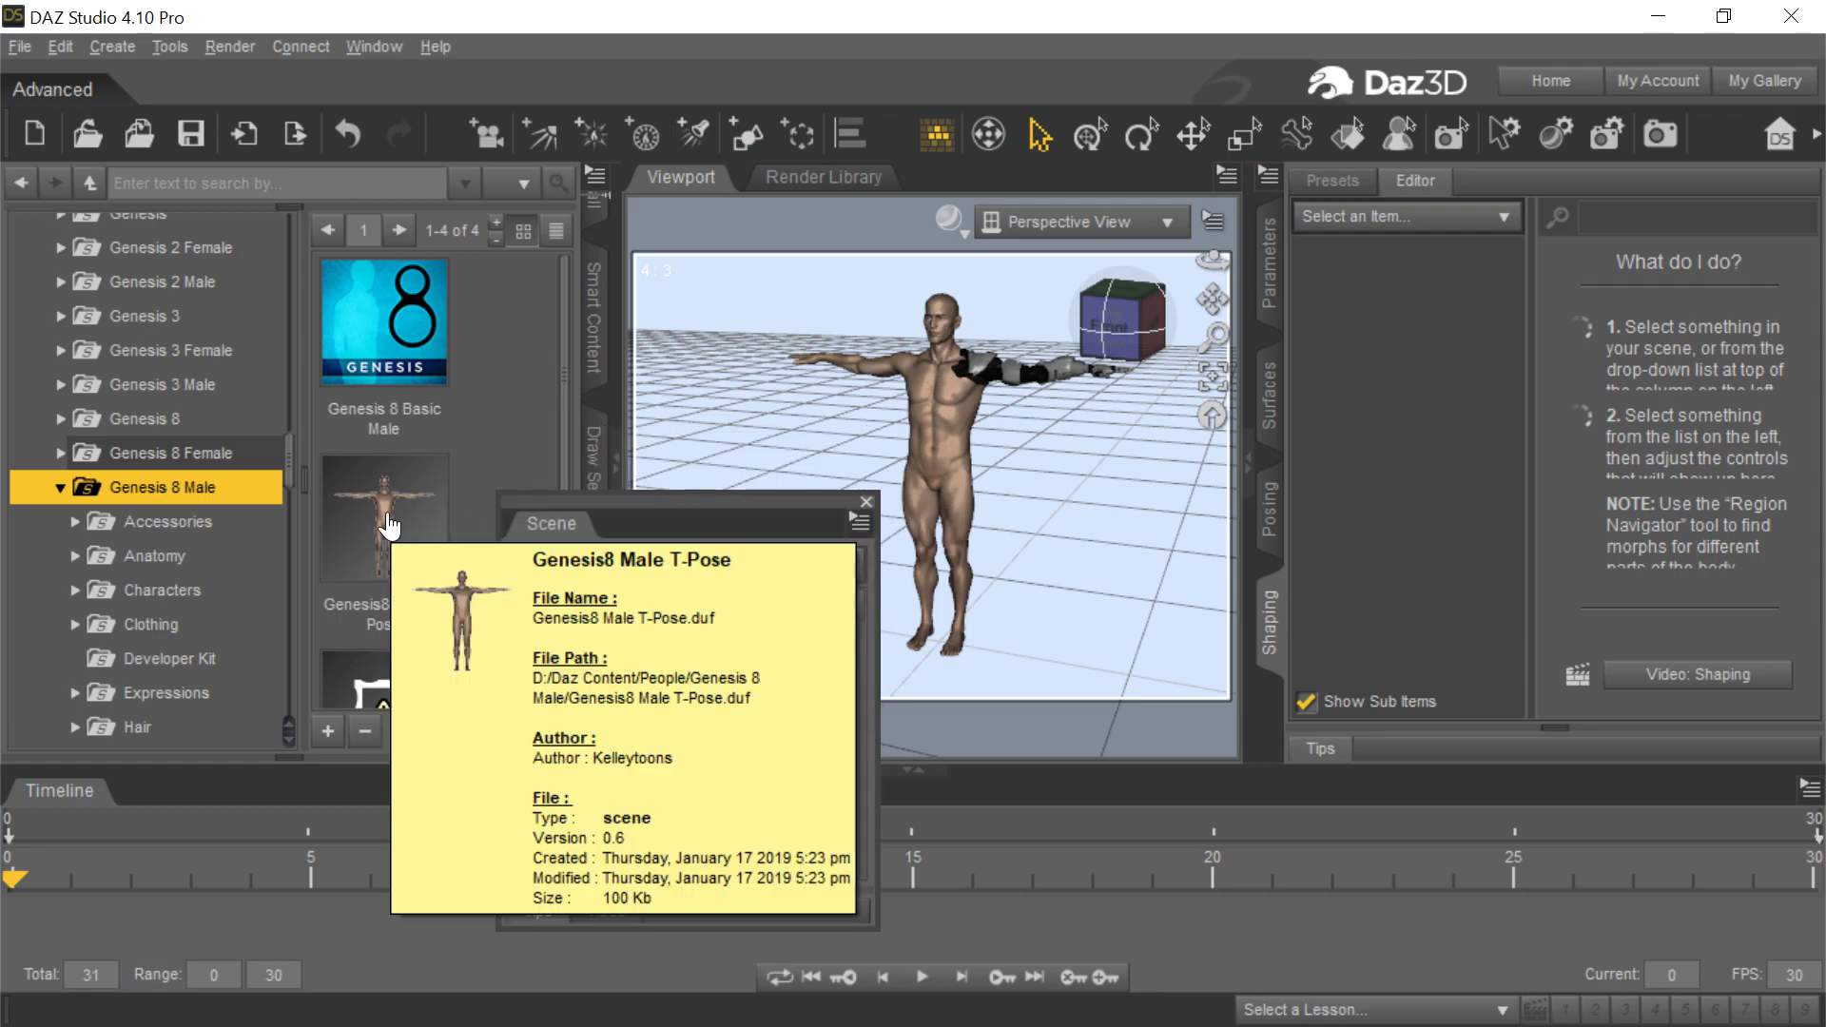
{"action": "left_click", "coordinate": [388, 522]}
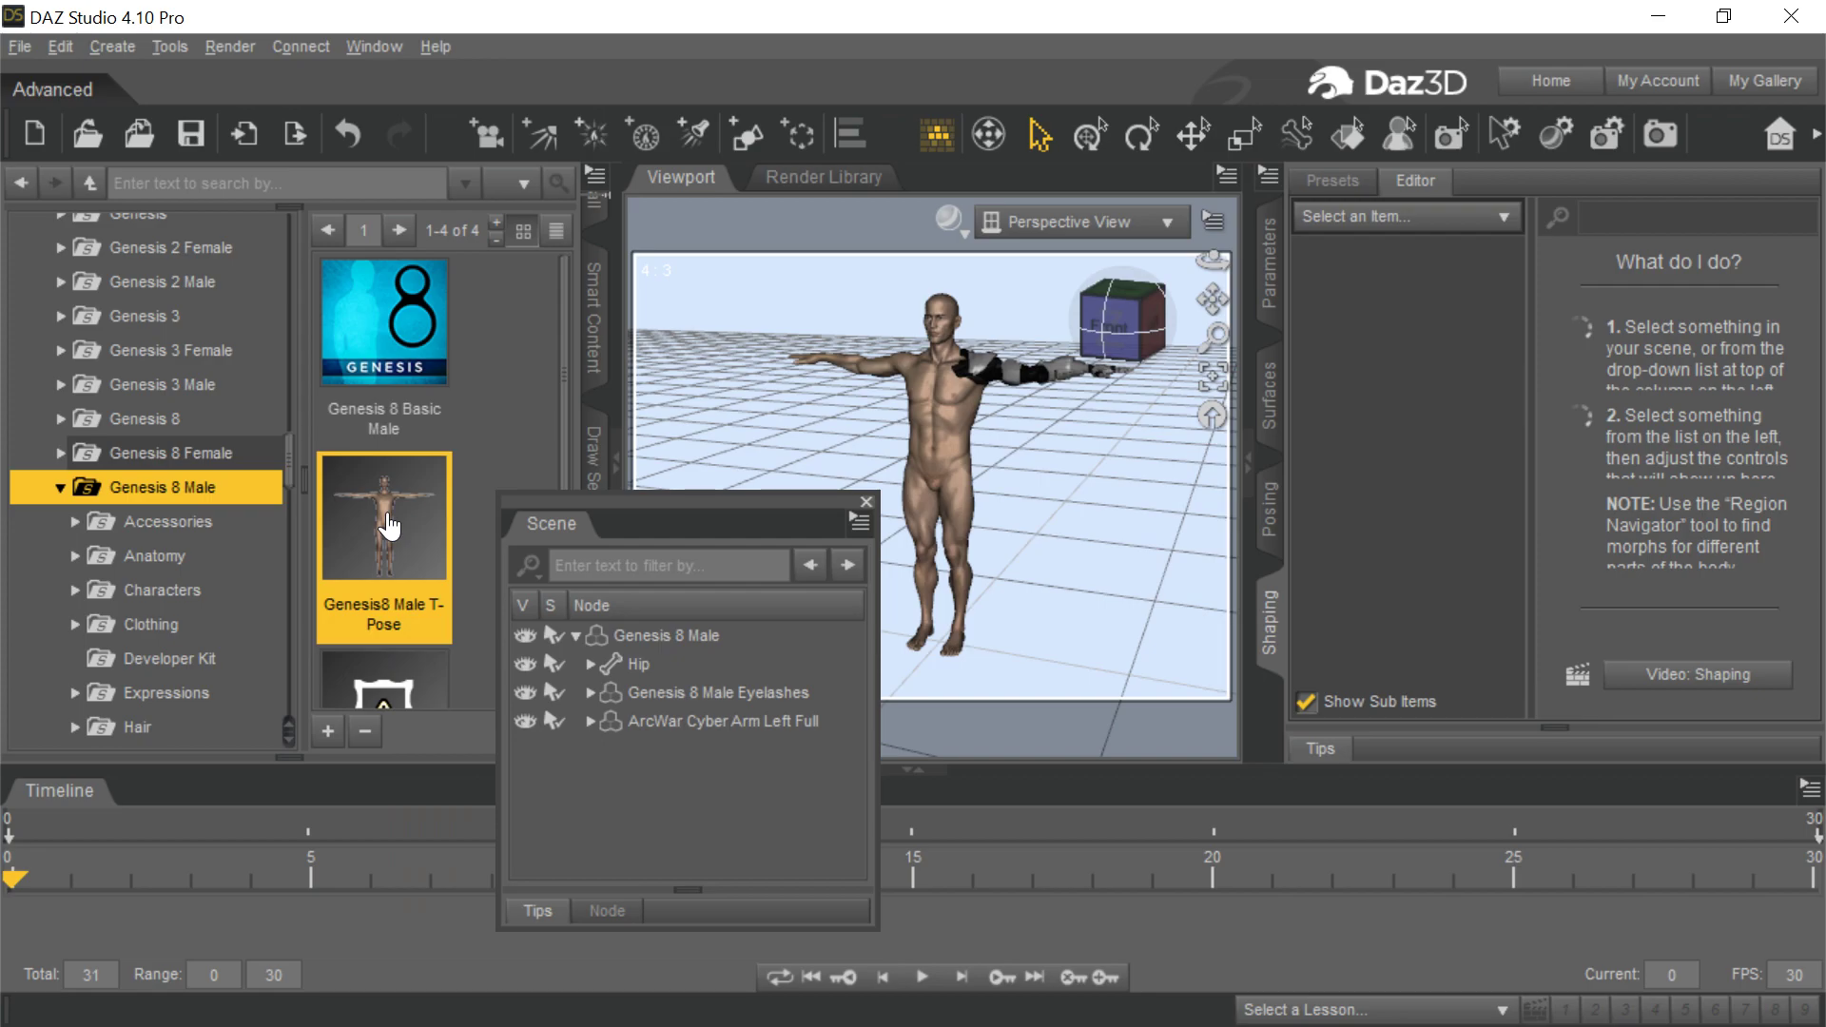
{"action": "left_click_drag", "start_coordinate": [386, 523], "coordinate": [832, 420]}
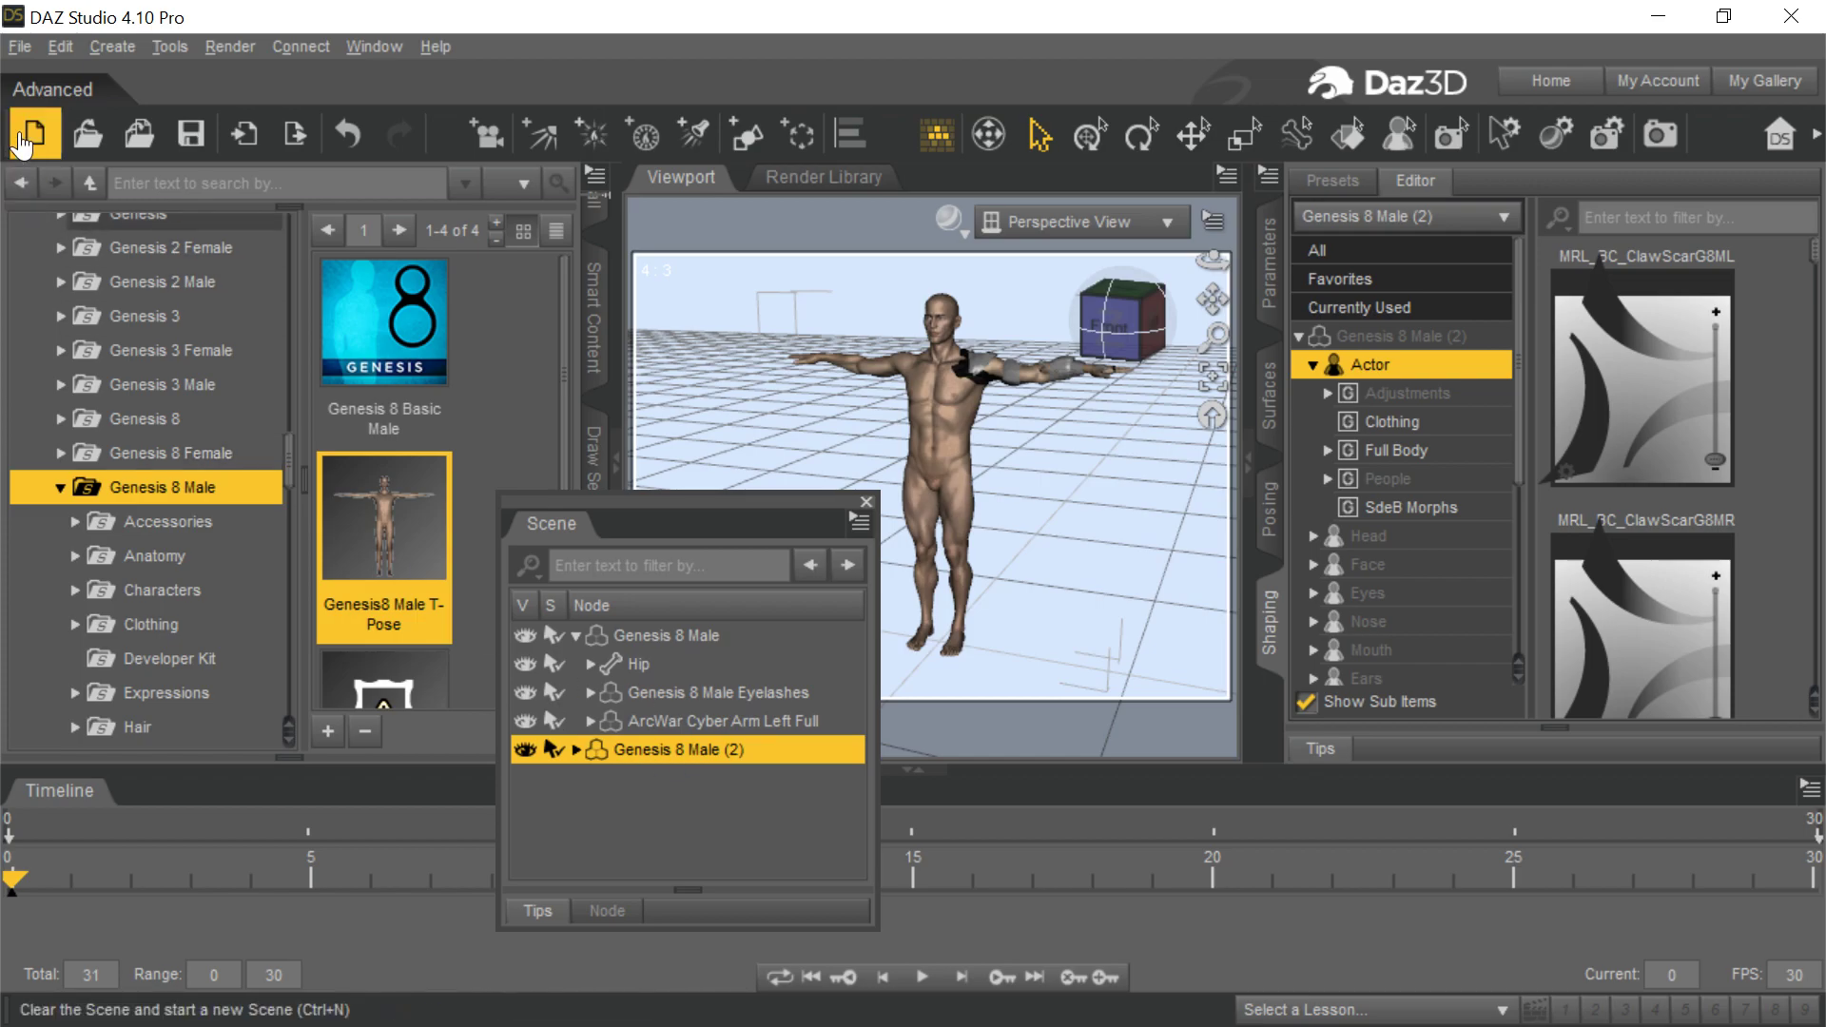
- Export the scene over the existing TwoFolks.fbx and accept the FBX Export Options
{"action": "left_click", "coordinate": [20, 49]}
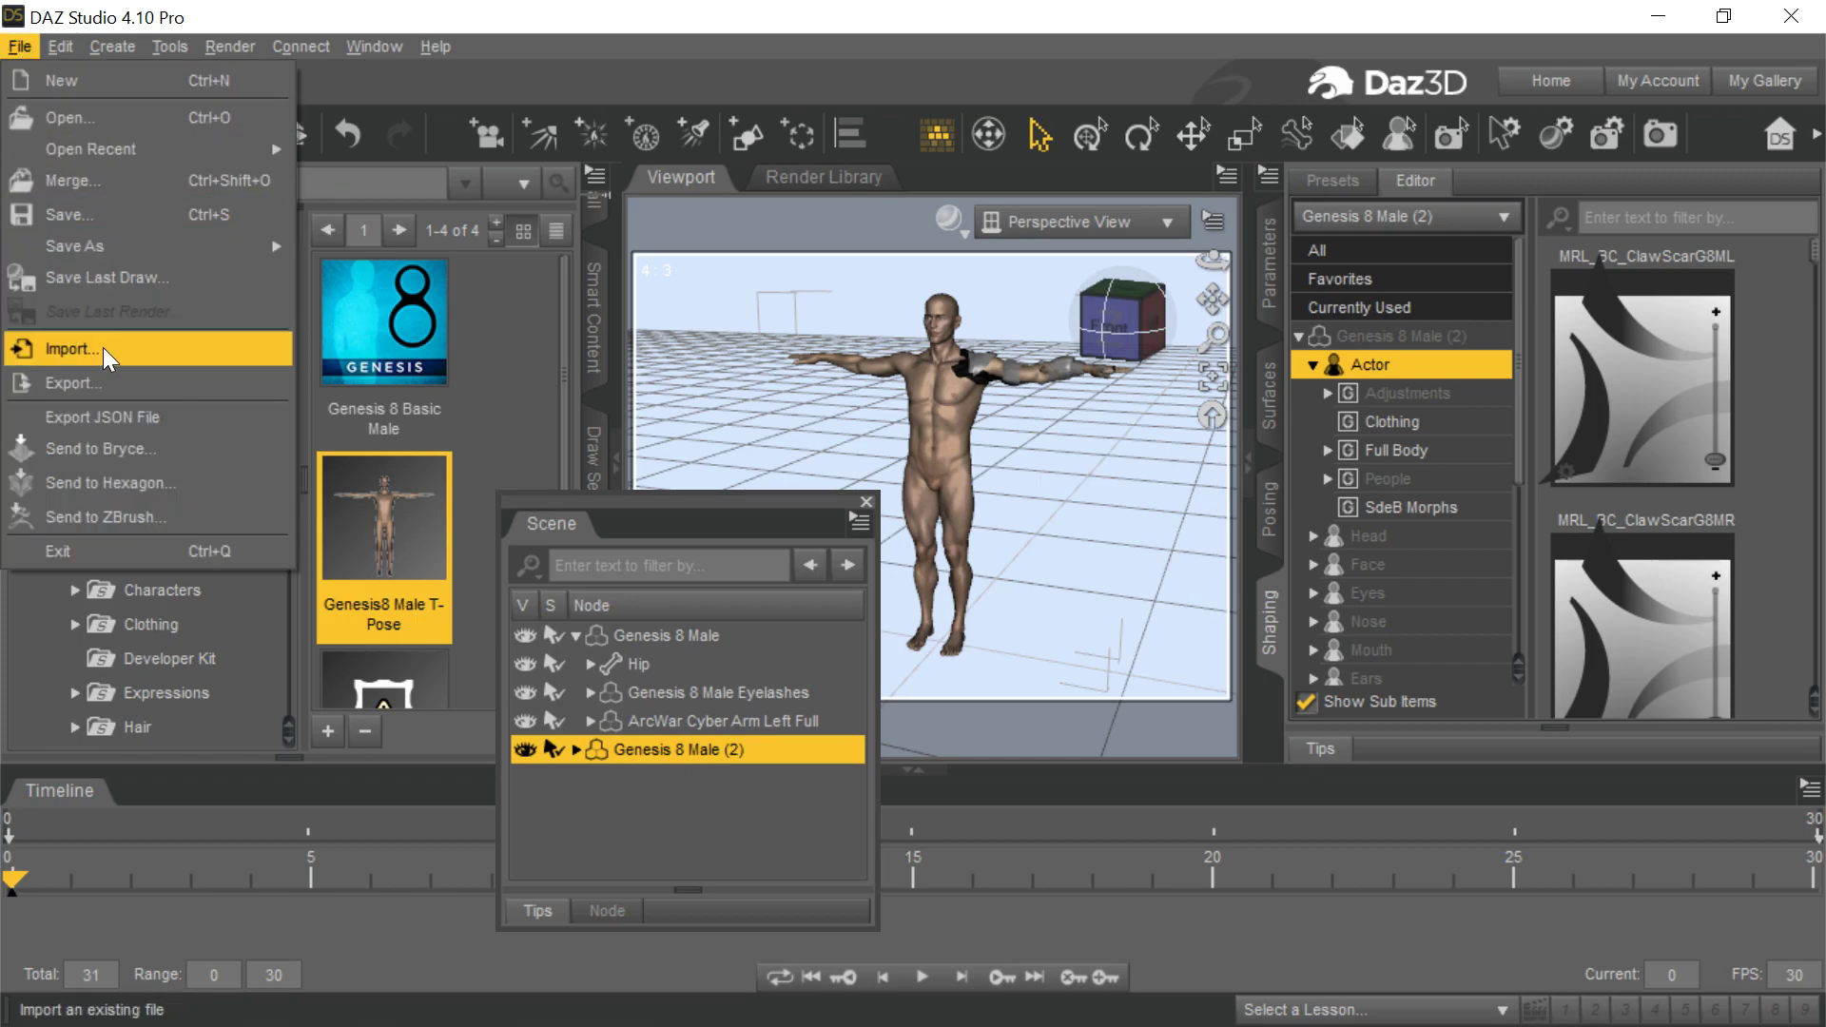
{"action": "left_click", "coordinate": [107, 383]}
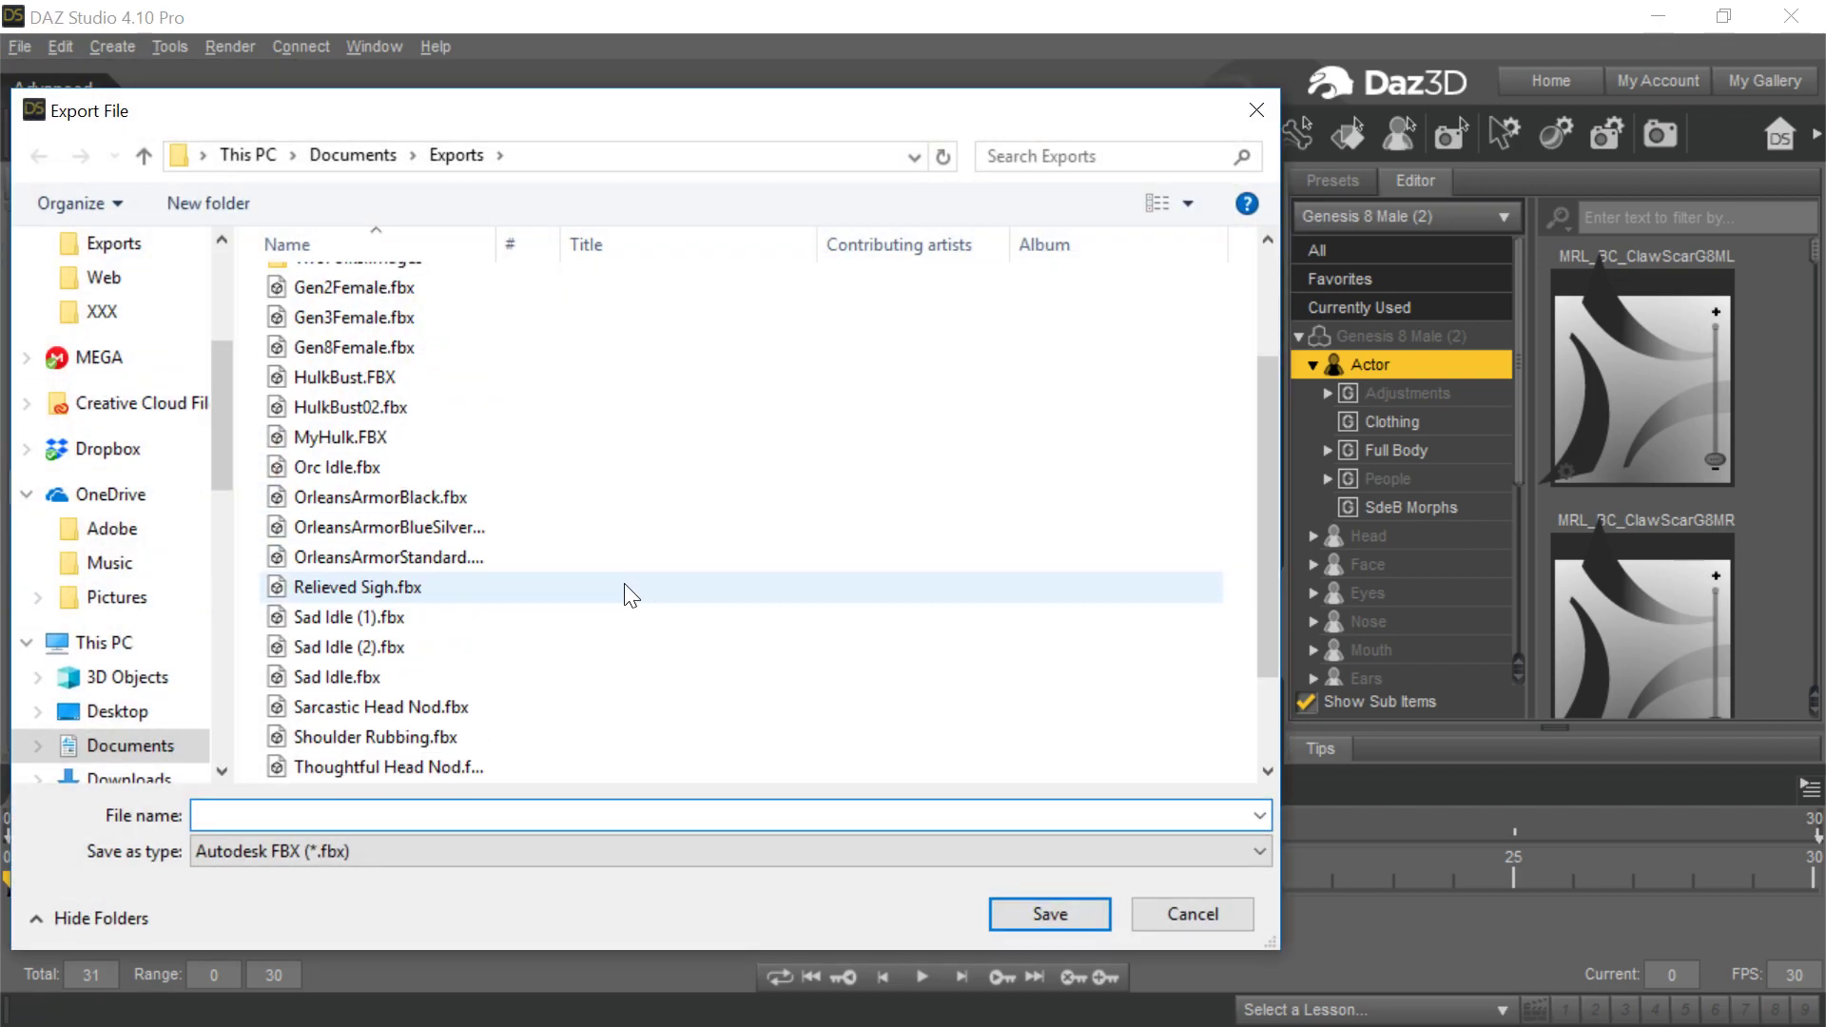
{"action": "scroll", "coordinate": [628, 595], "scroll_direction": "down", "scroll_amount": 2}
{"action": "left_click", "coordinate": [437, 710]}
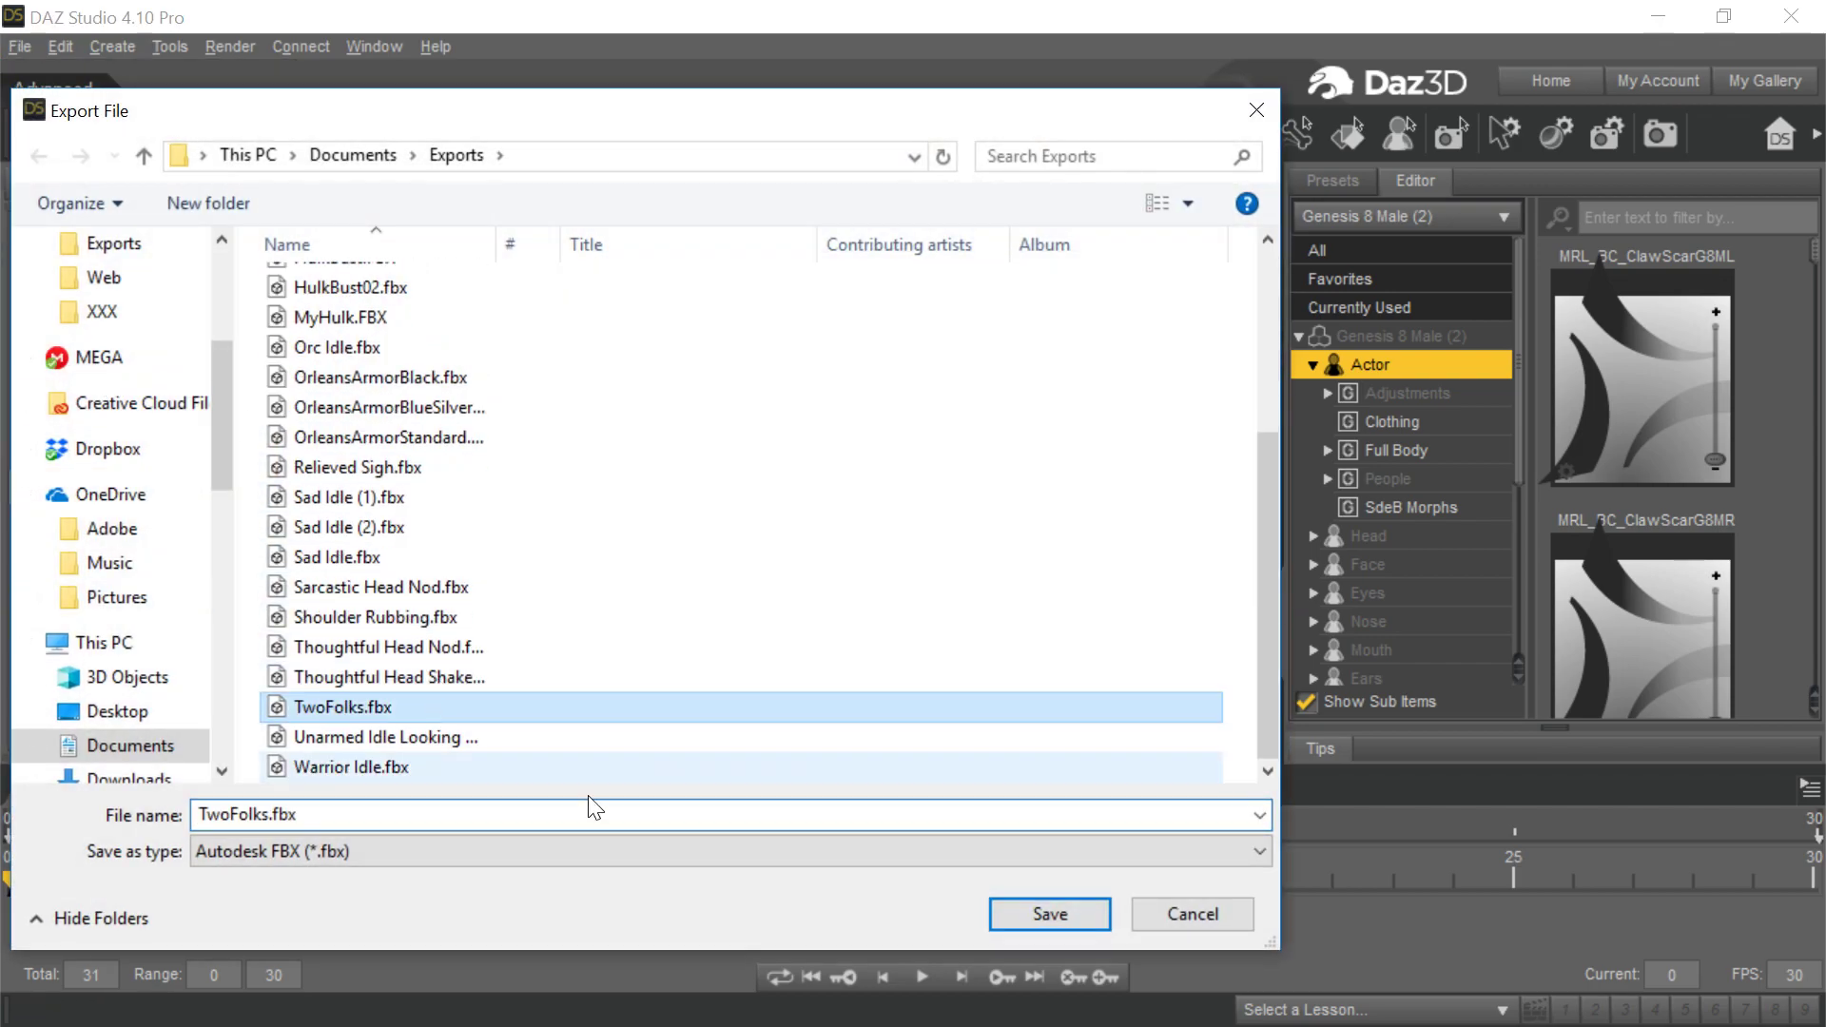
{"action": "left_click", "coordinate": [1103, 923]}
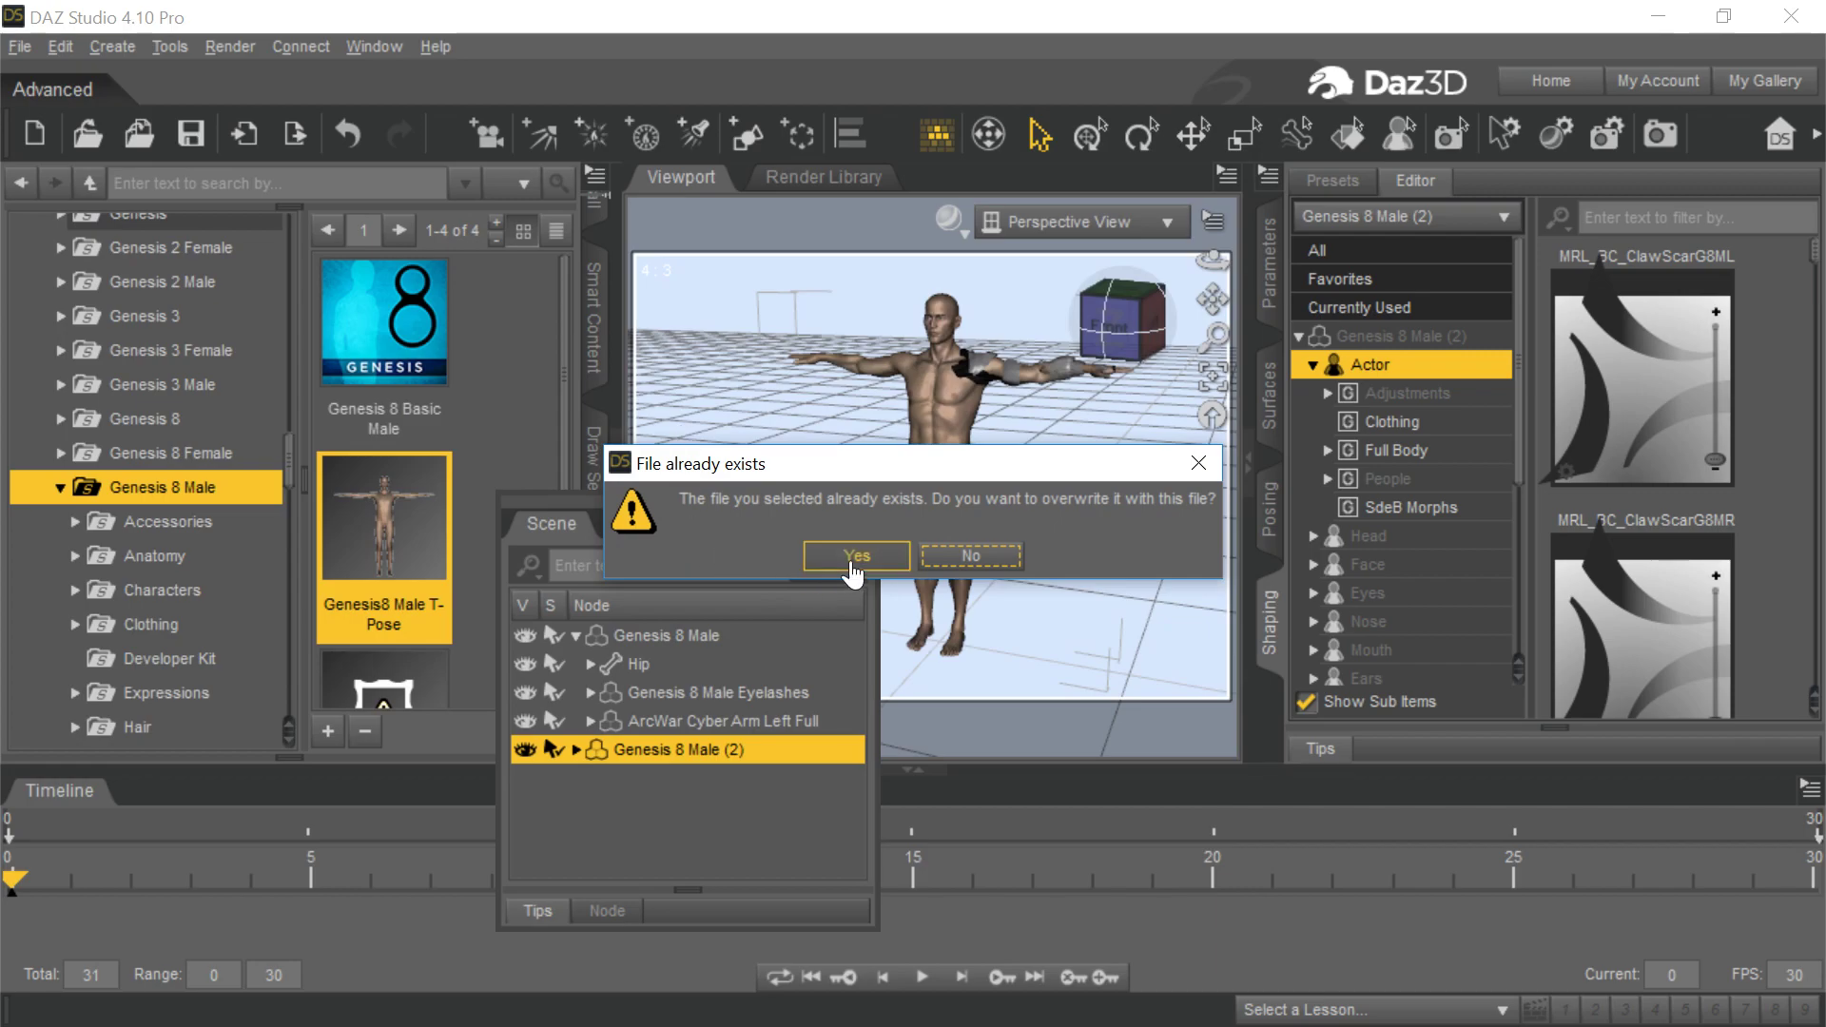
{"action": "left_click", "coordinate": [853, 568]}
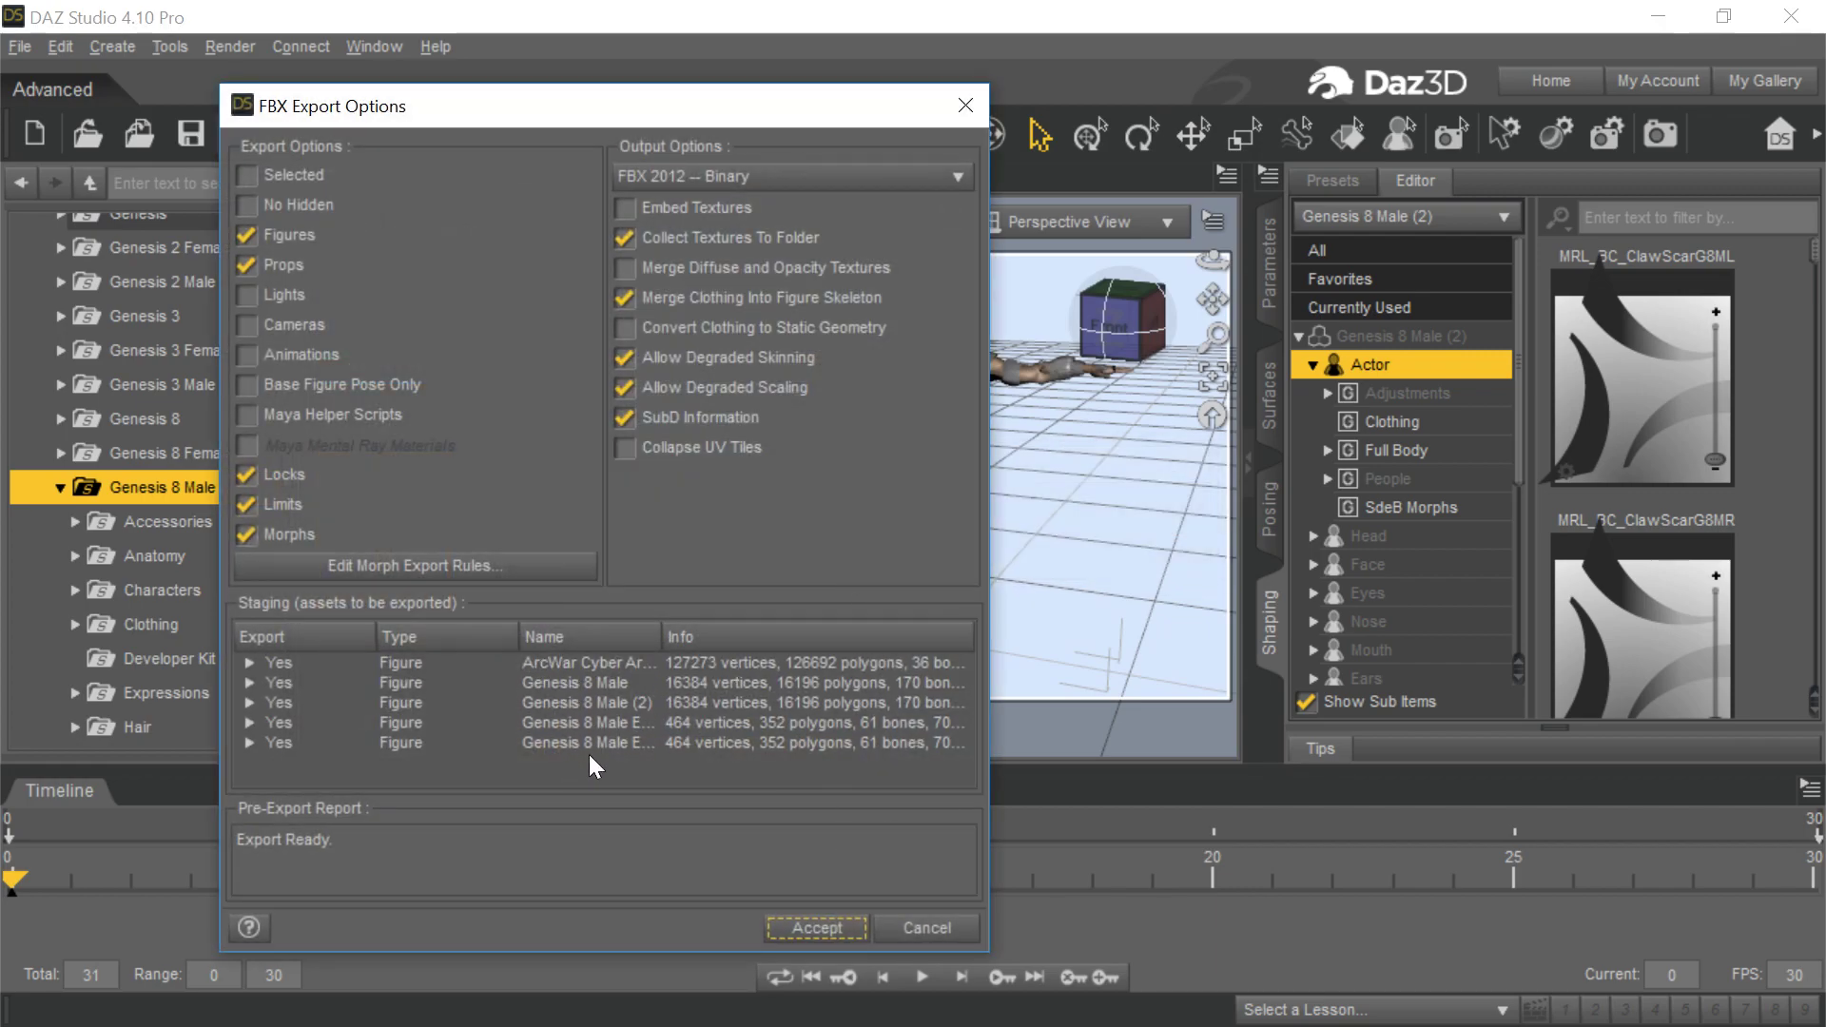
{"action": "left_click", "coordinate": [816, 928]}
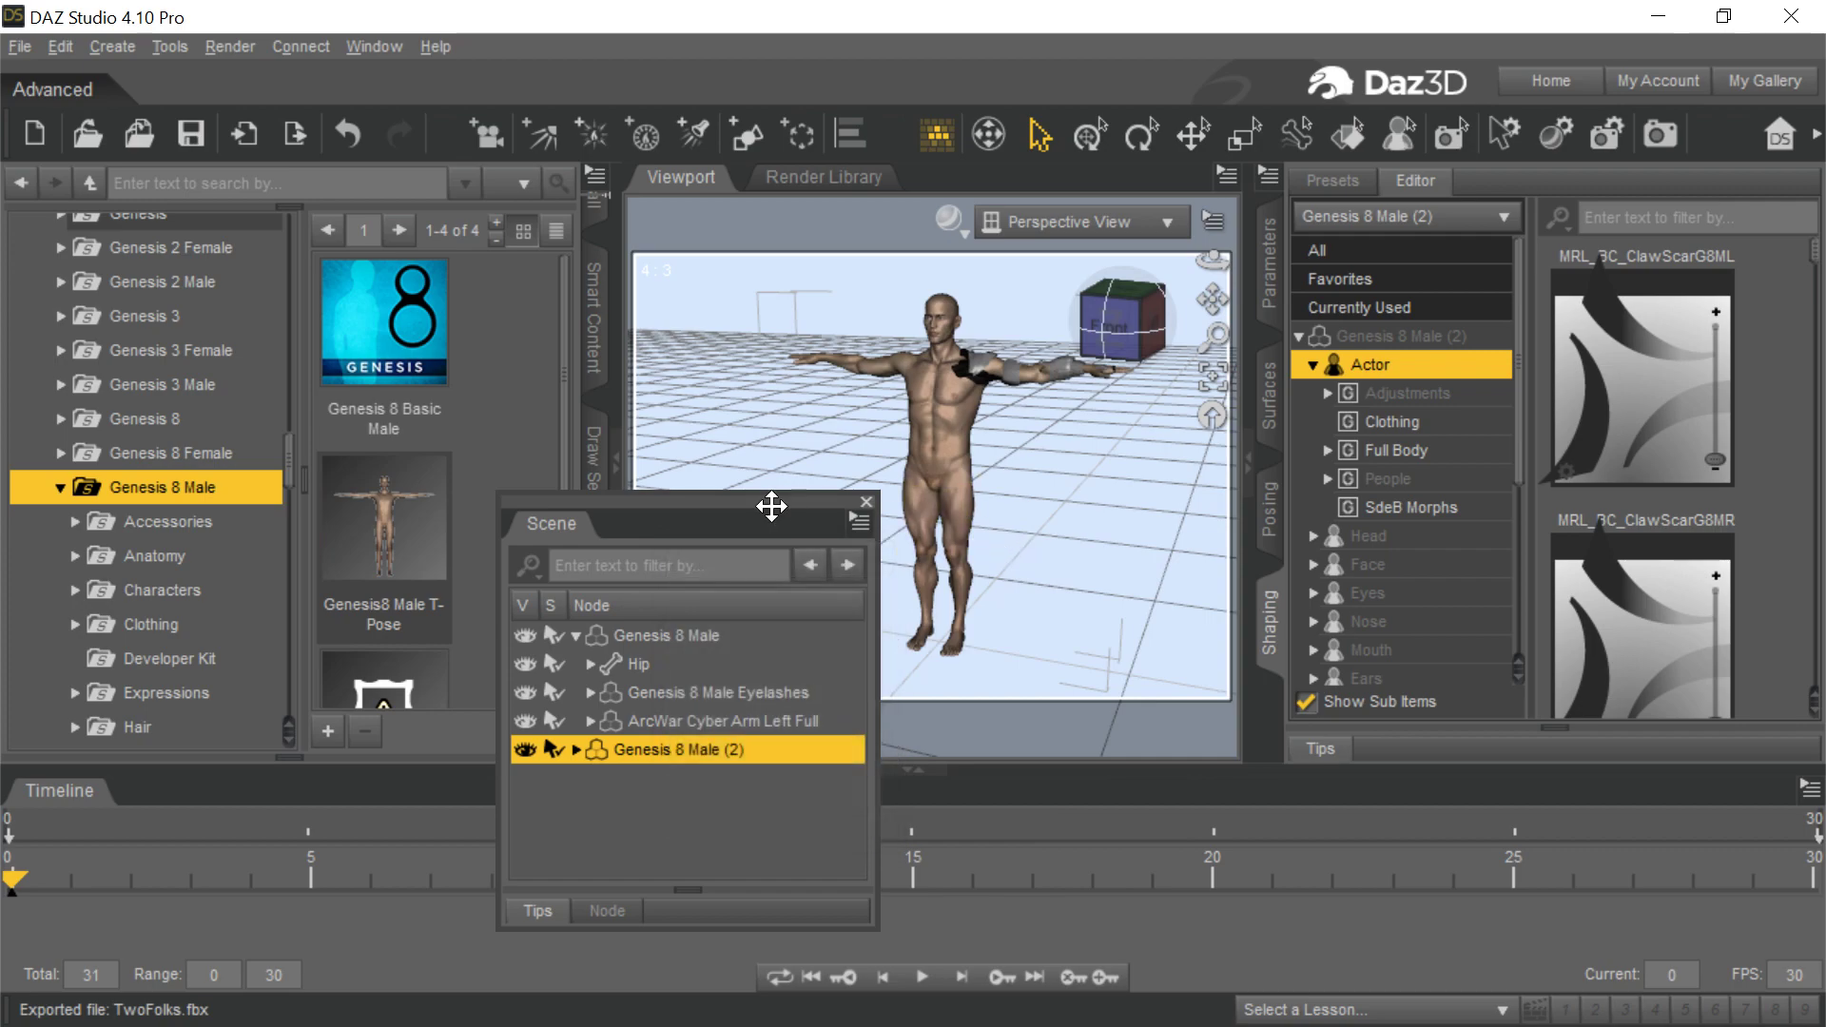
- Close the Scene pane and import TwoFolks.fbx into Character Creator with basic embedded textures
{"action": "left_click", "coordinate": [865, 502]}
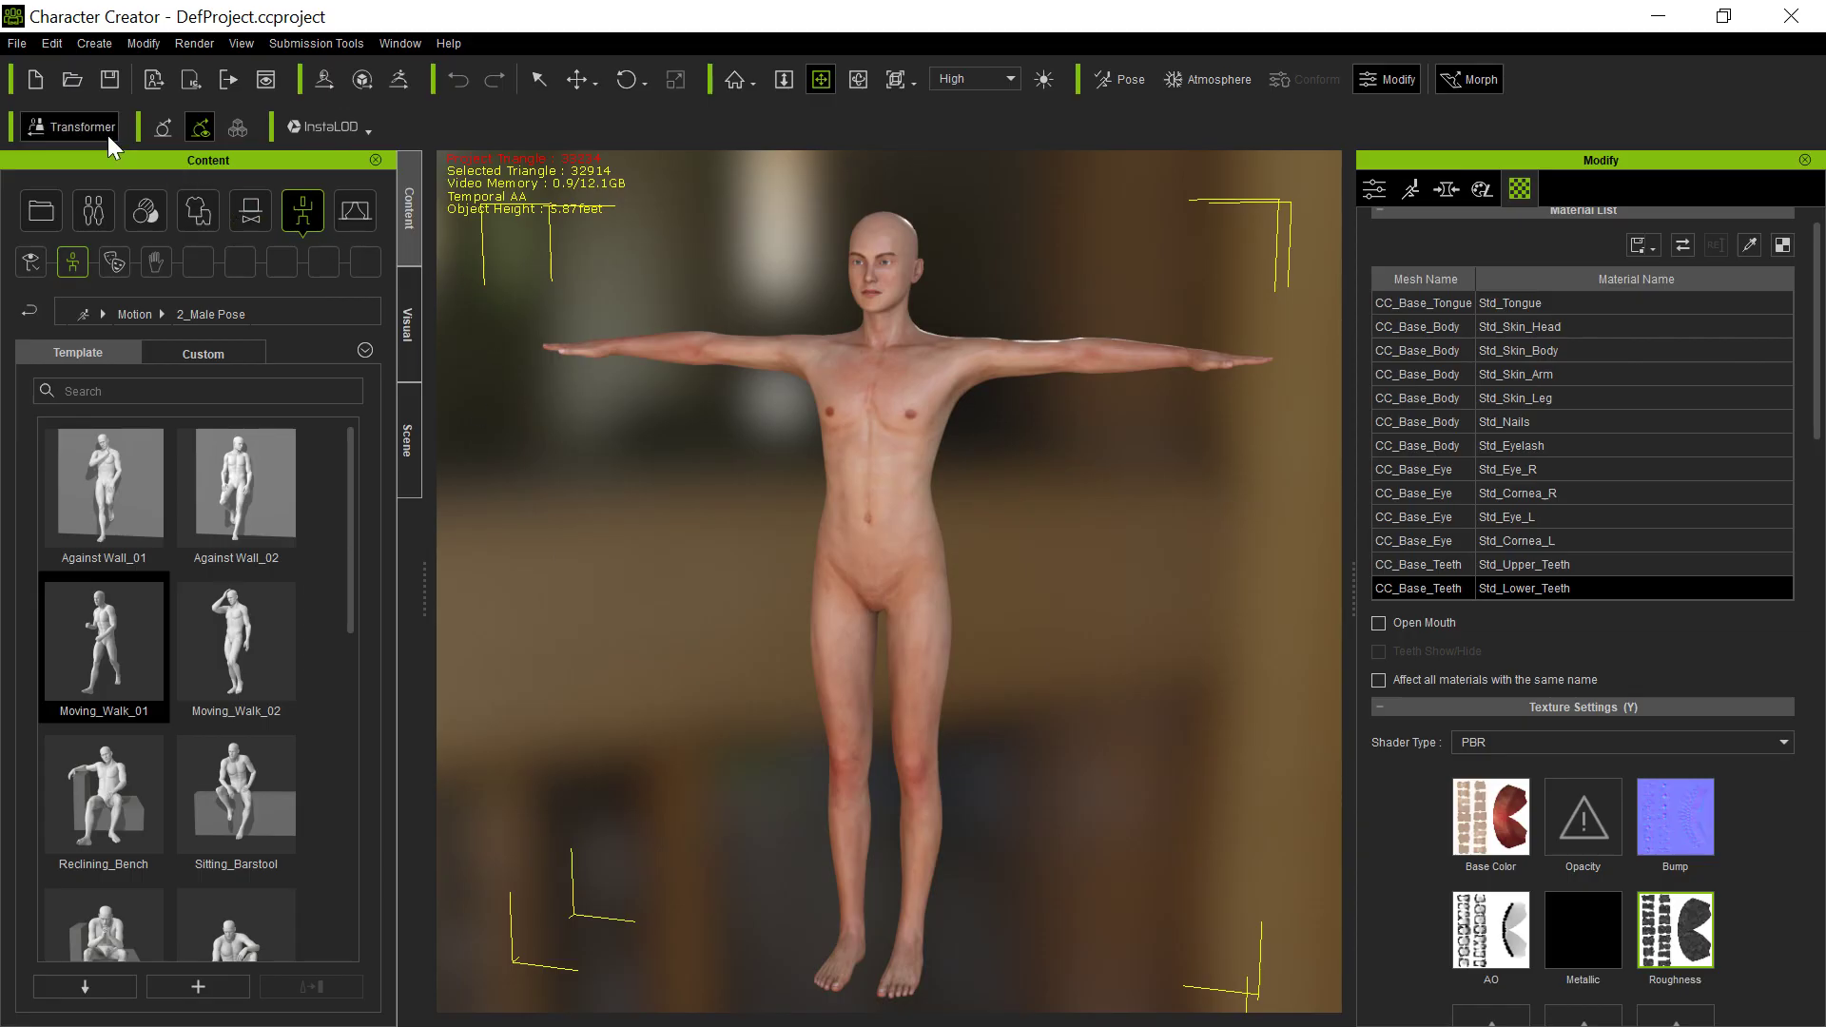
{"action": "left_click", "coordinate": [35, 126]}
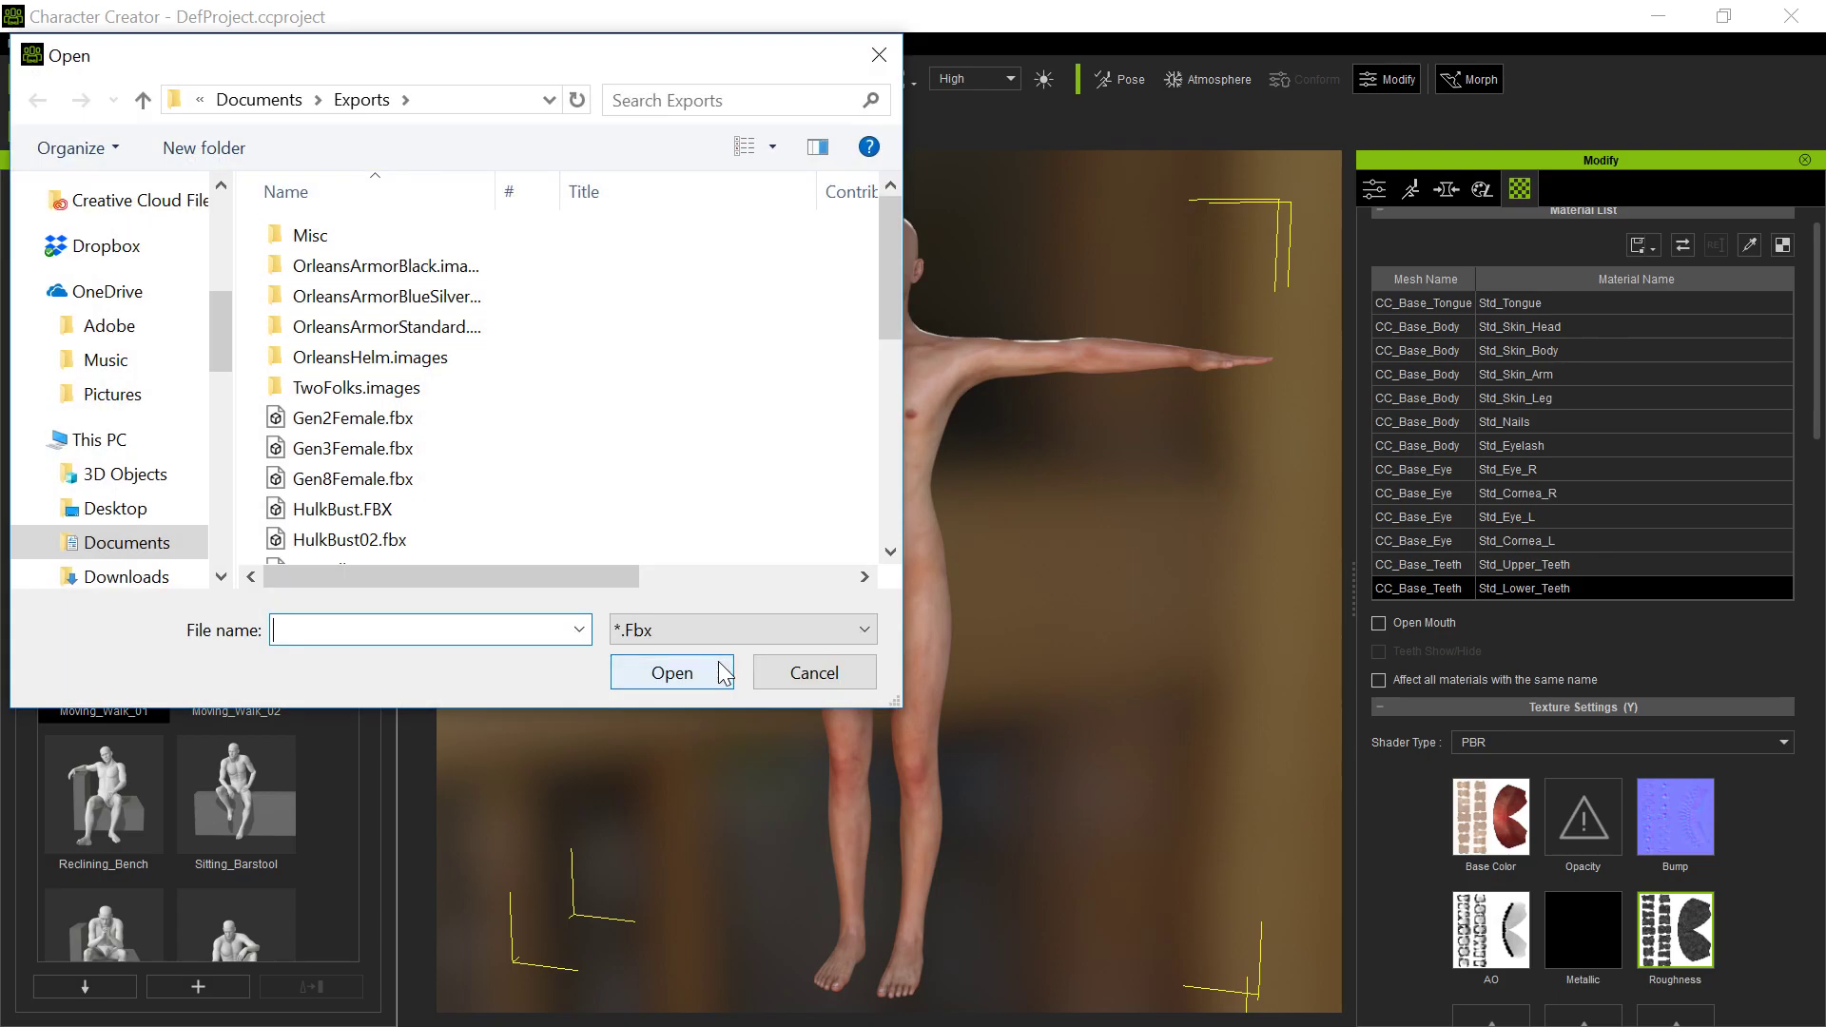
{"action": "scroll", "coordinate": [599, 517], "scroll_direction": "down", "scroll_amount": 4}
{"action": "left_click", "coordinate": [511, 488]}
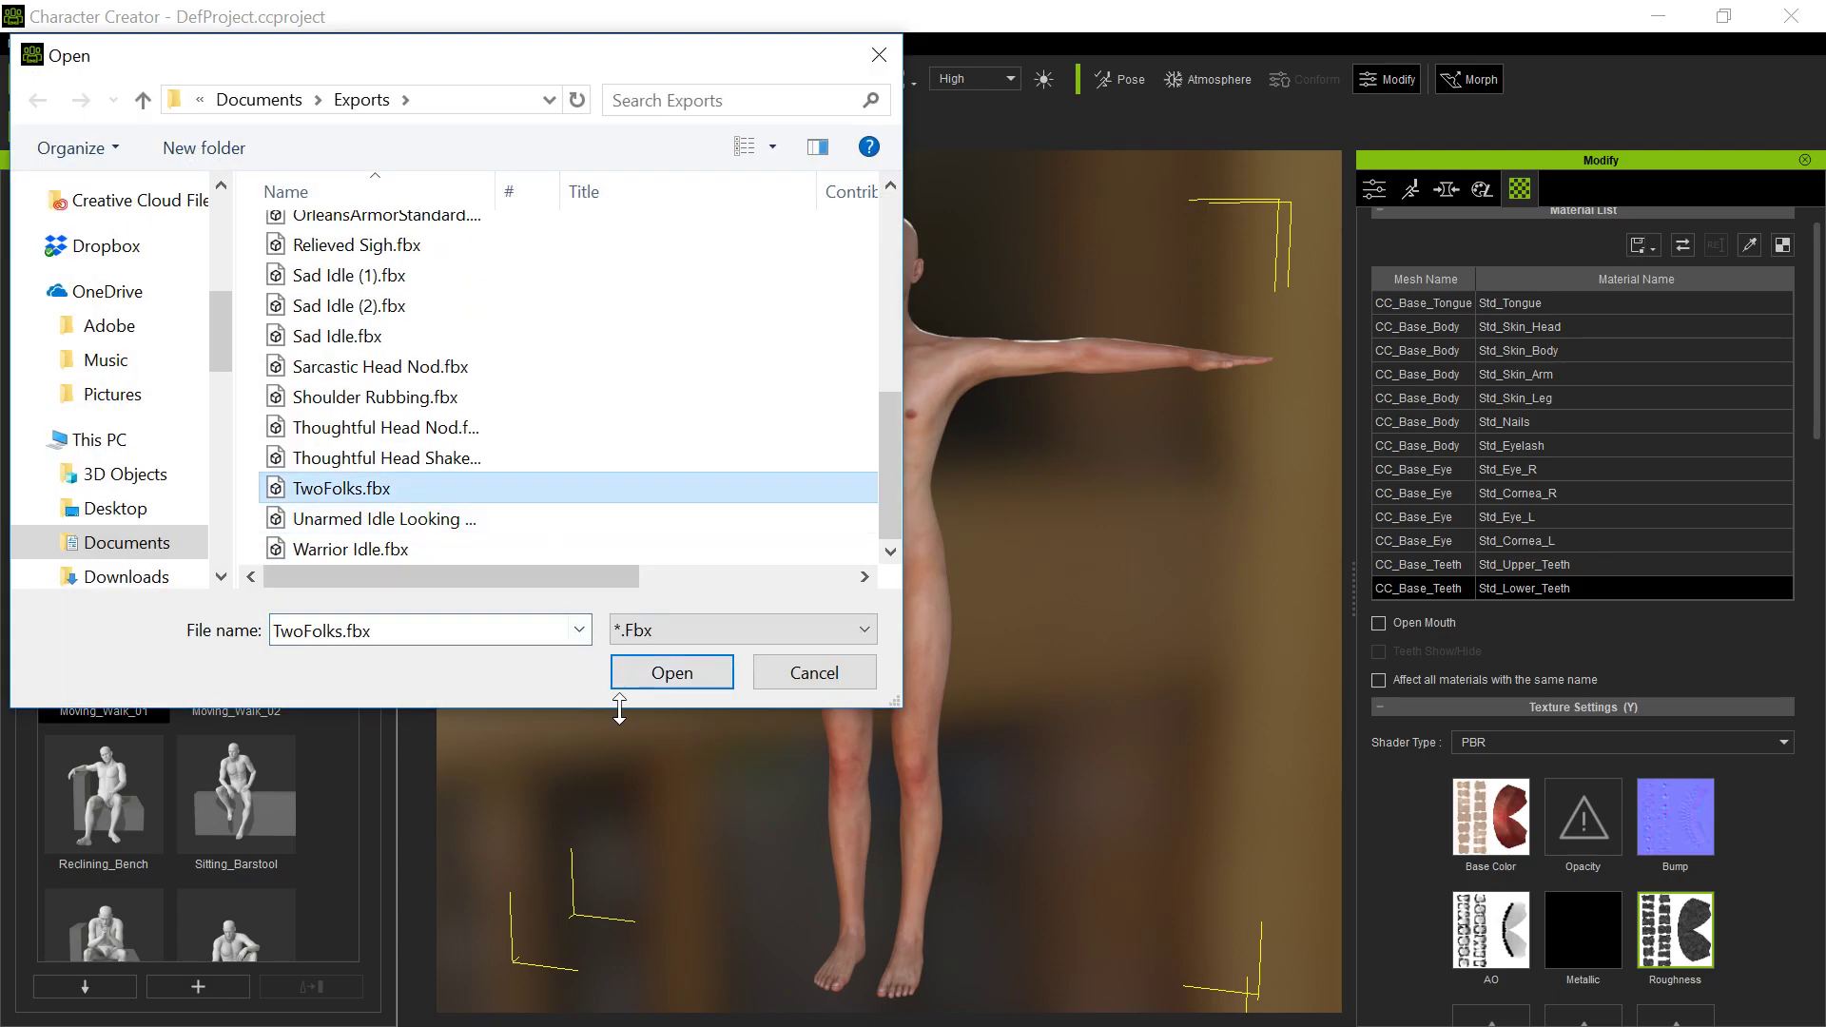
{"action": "left_click", "coordinate": [637, 672]}
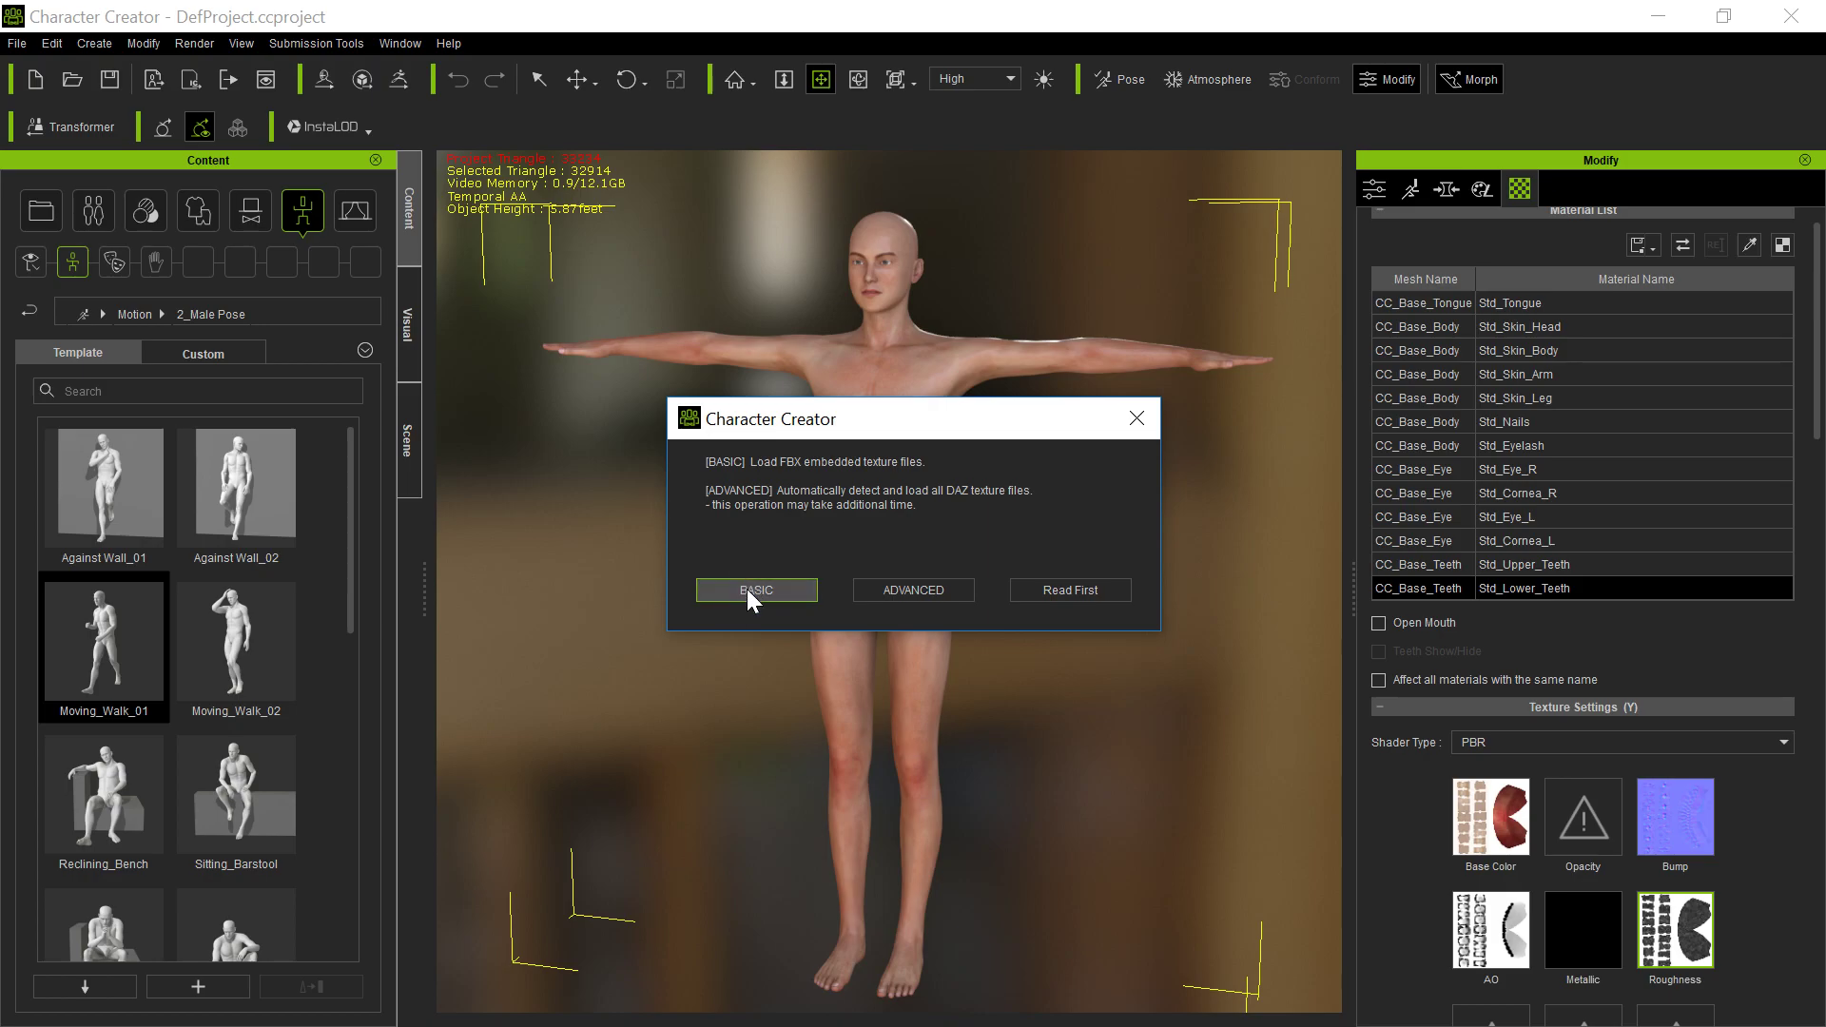
{"action": "left_click", "coordinate": [746, 590]}
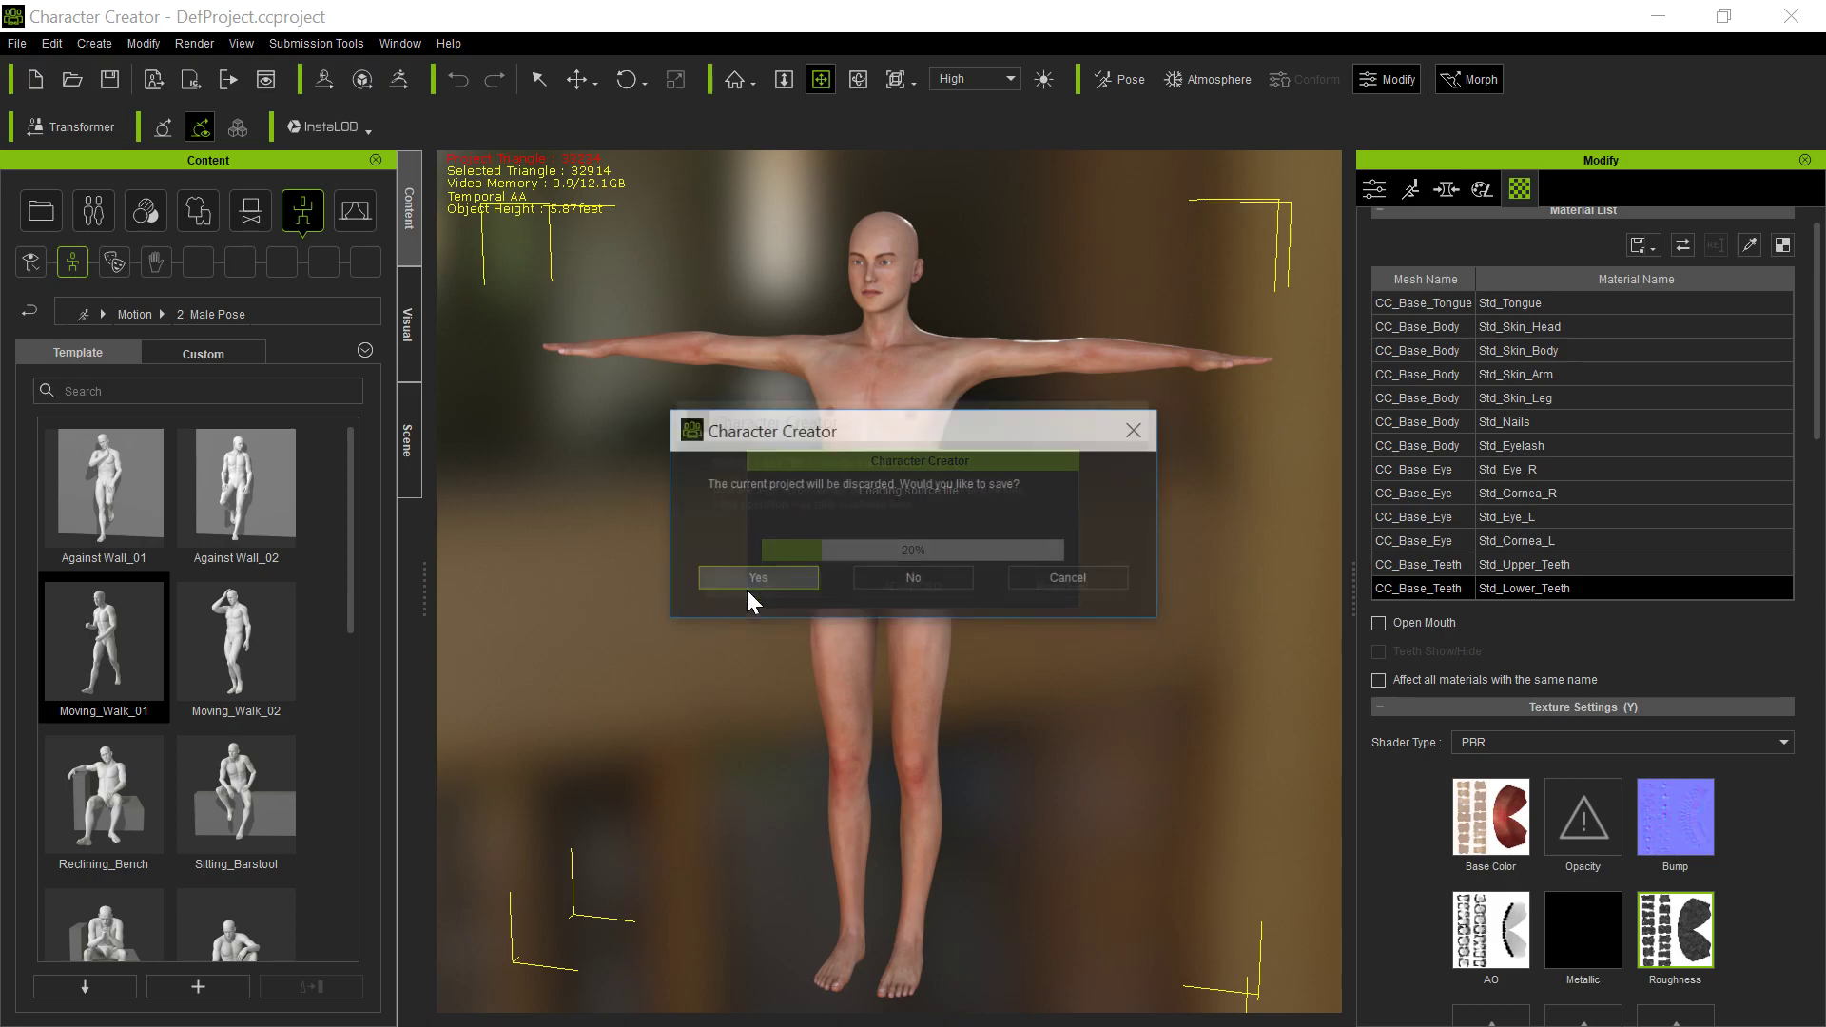
- Discard the current project, exclude Genesis8Male and the eyelashes, and import the cyber arm as cloth
{"action": "left_click", "coordinate": [911, 576]}
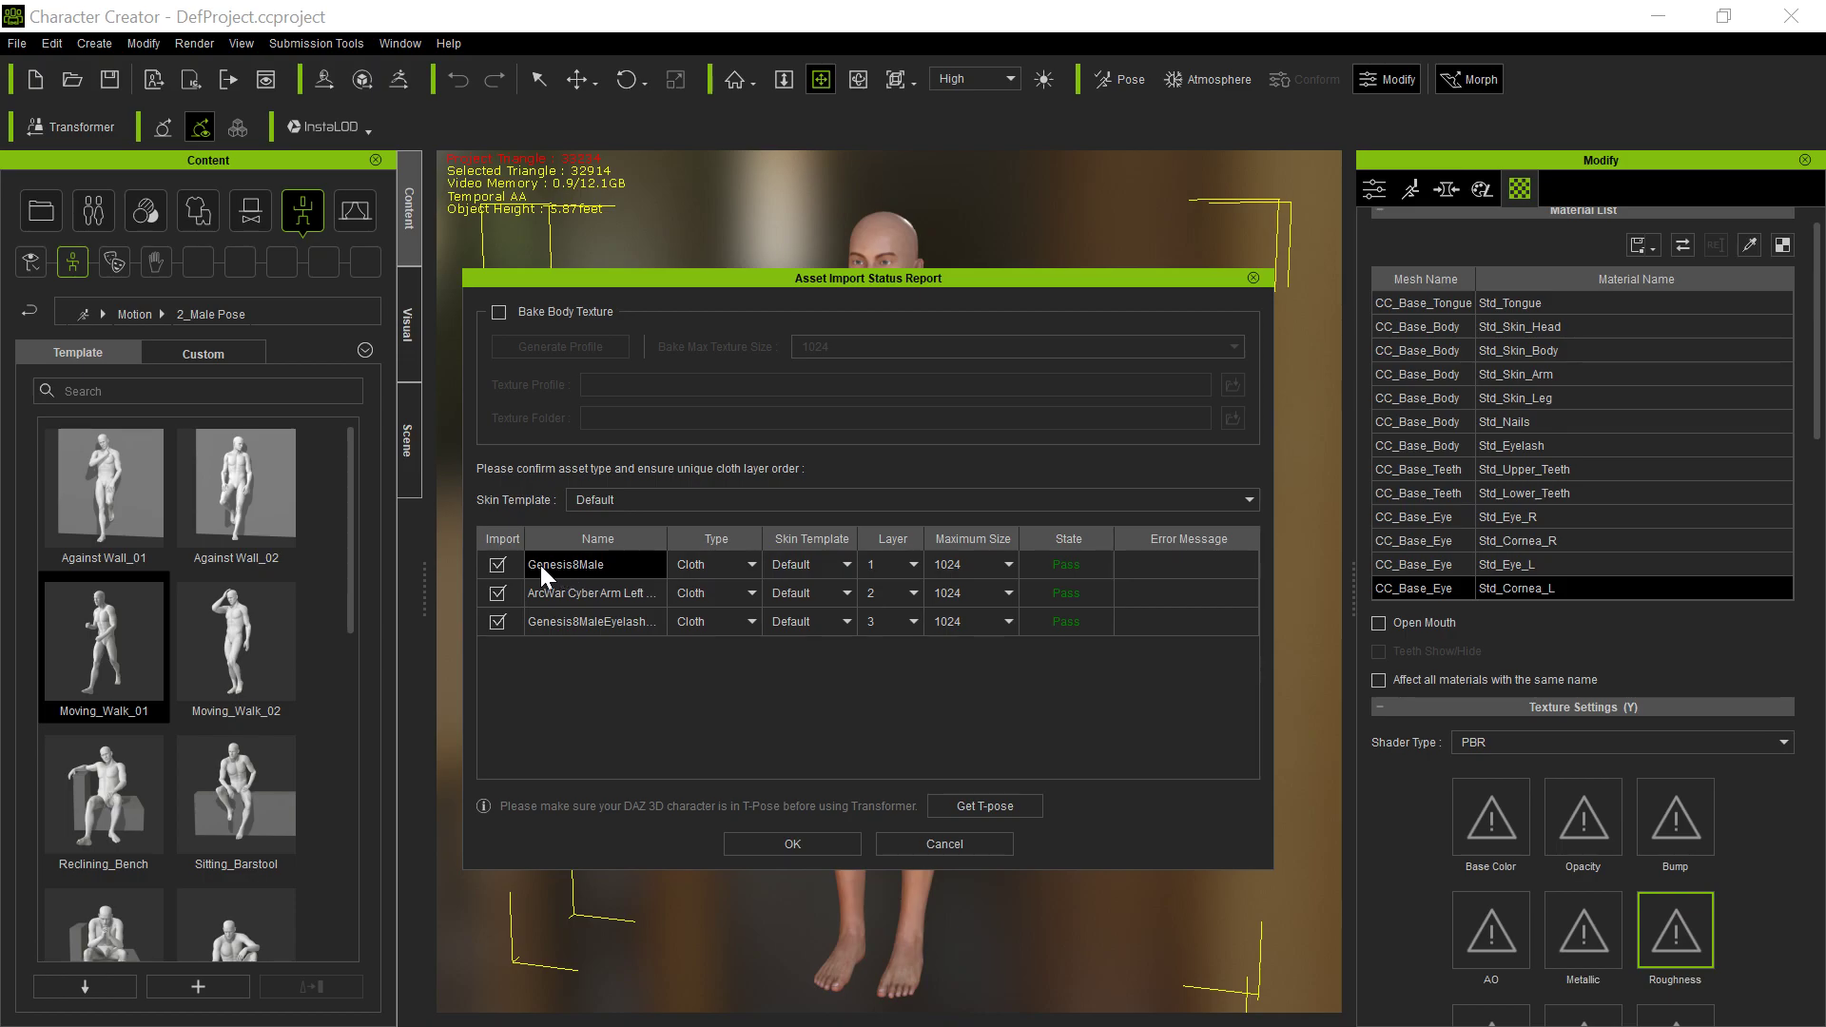
{"action": "left_click", "coordinate": [498, 566]}
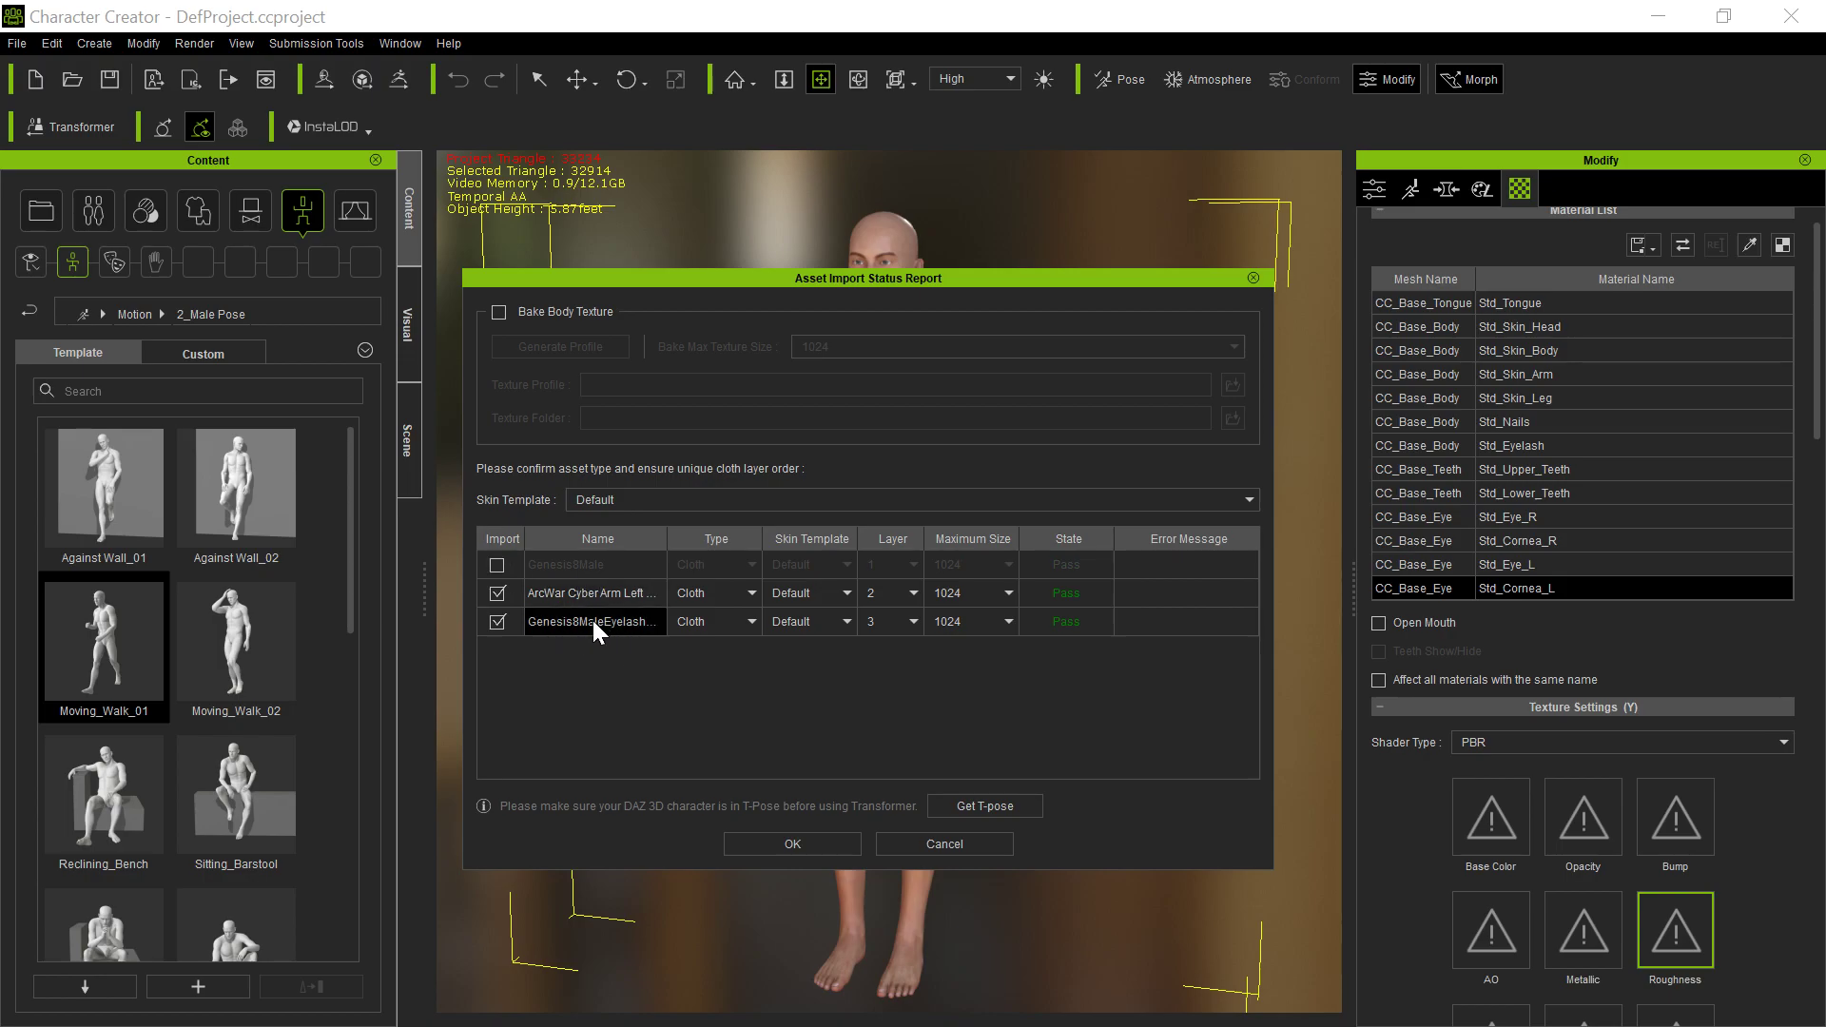
{"action": "left_click", "coordinate": [496, 622]}
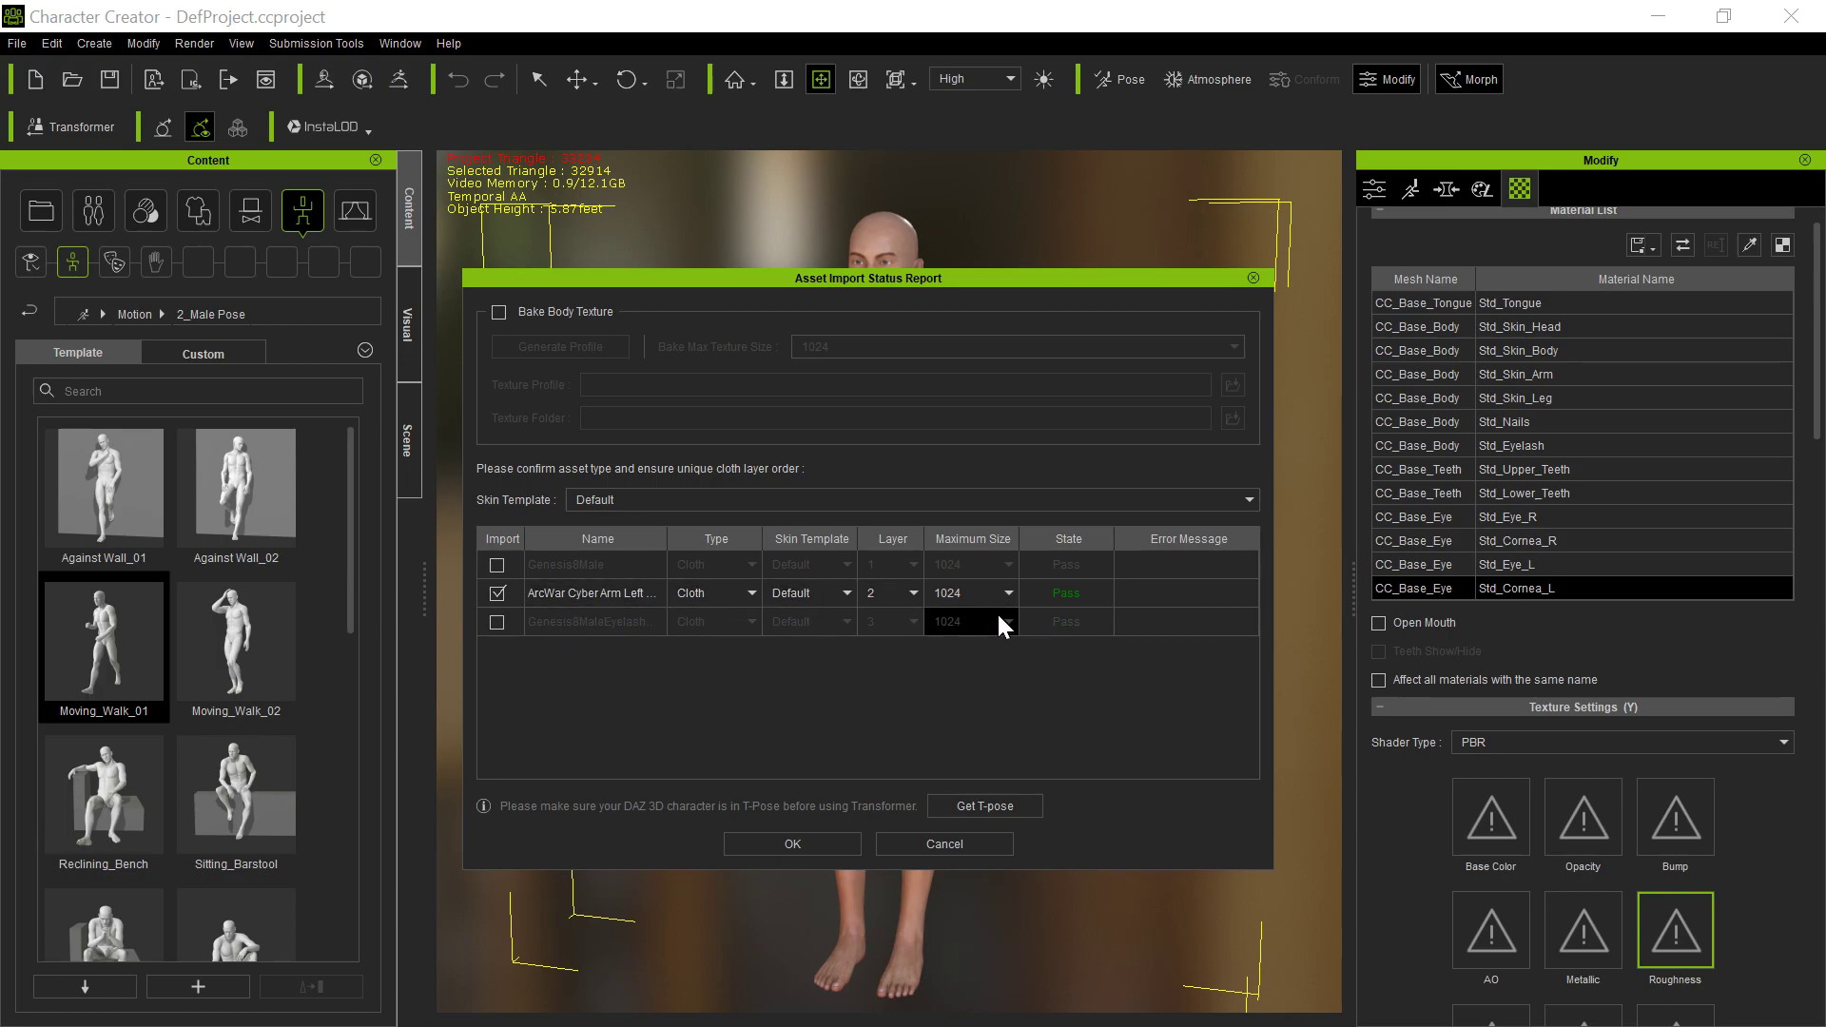
{"action": "left_click", "coordinate": [764, 844]}
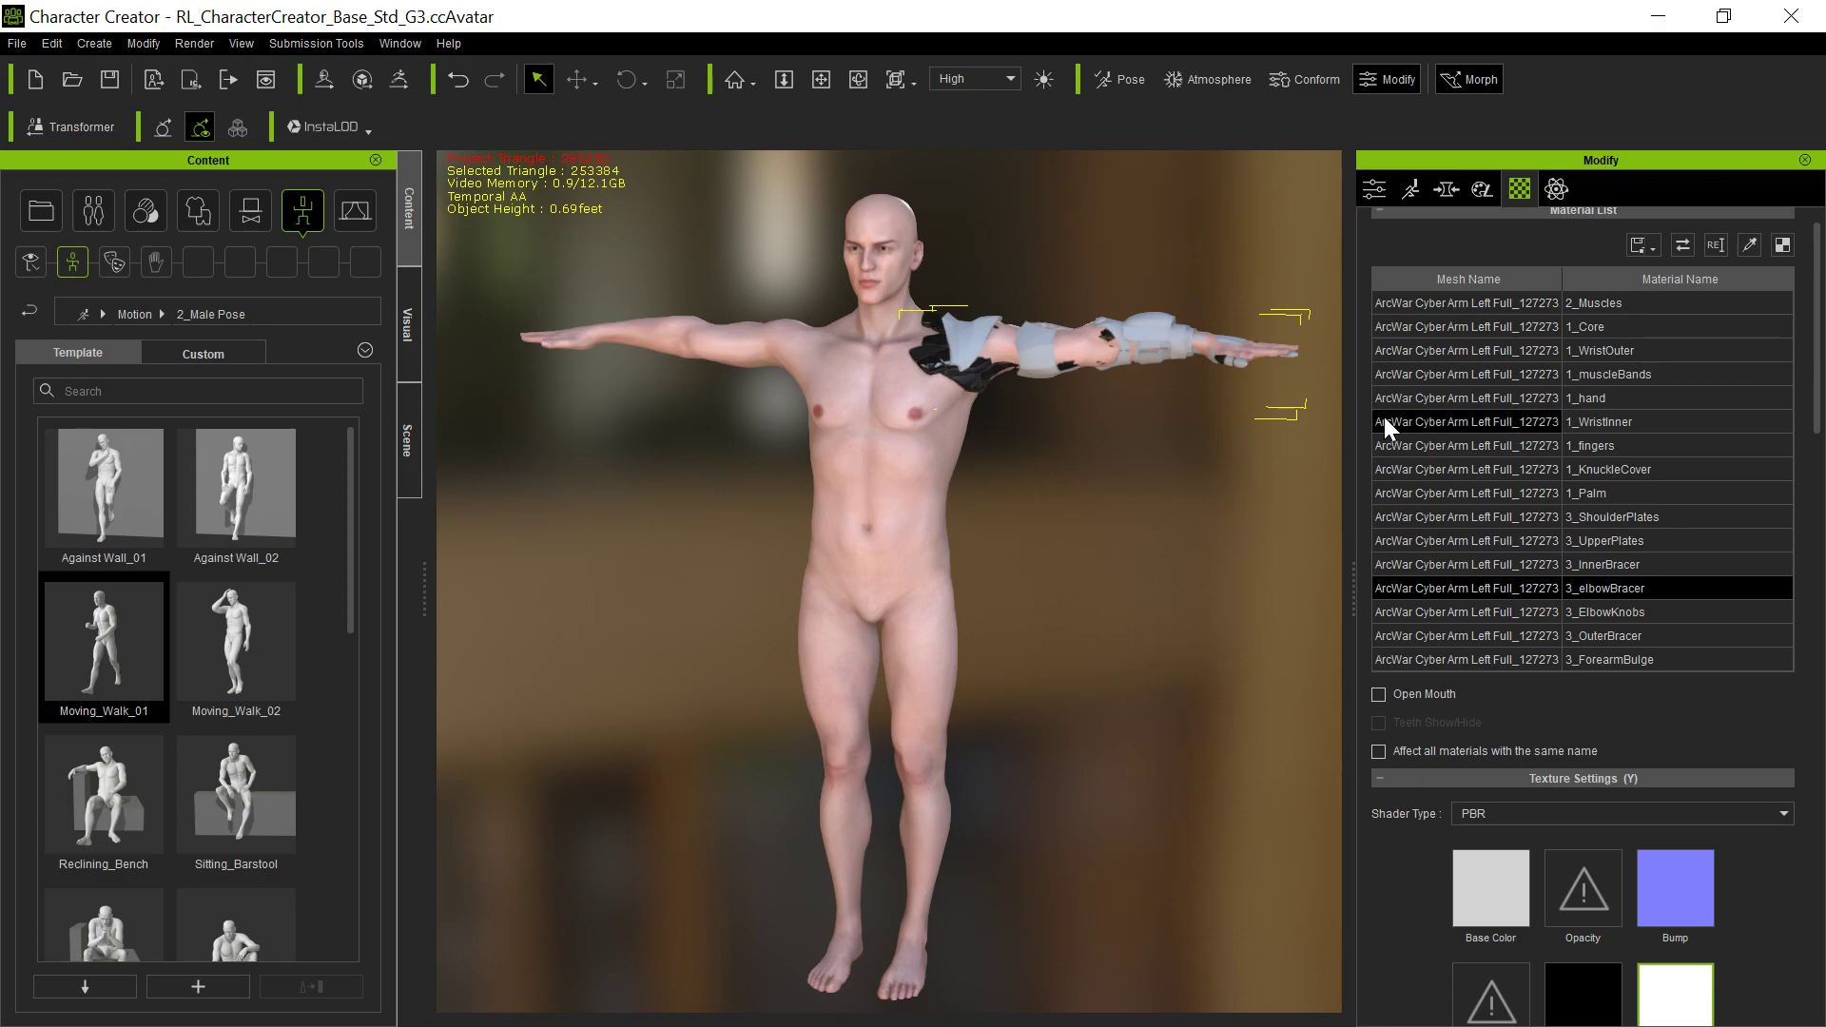
- In Edit Mesh Face mode, hide the body's left-arm faces lying under the cyber arm
{"action": "left_click", "coordinate": [1377, 189]}
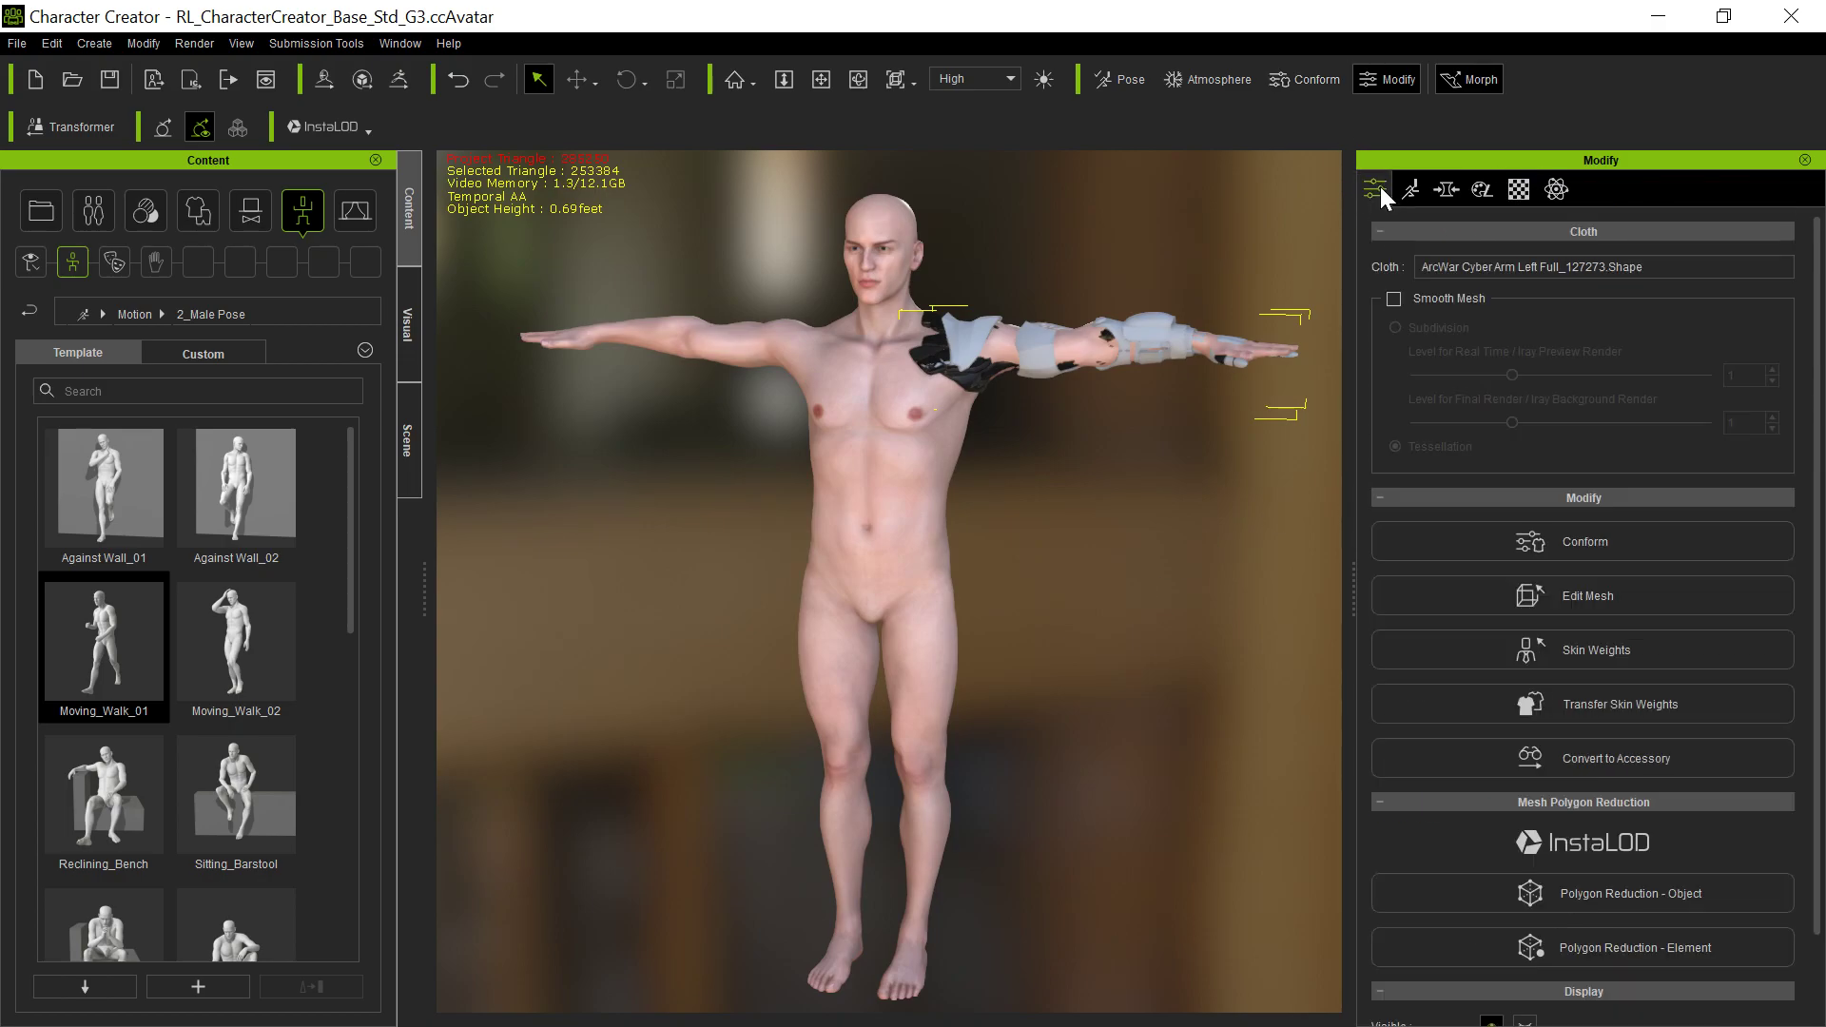
{"action": "left_click", "coordinate": [852, 527]}
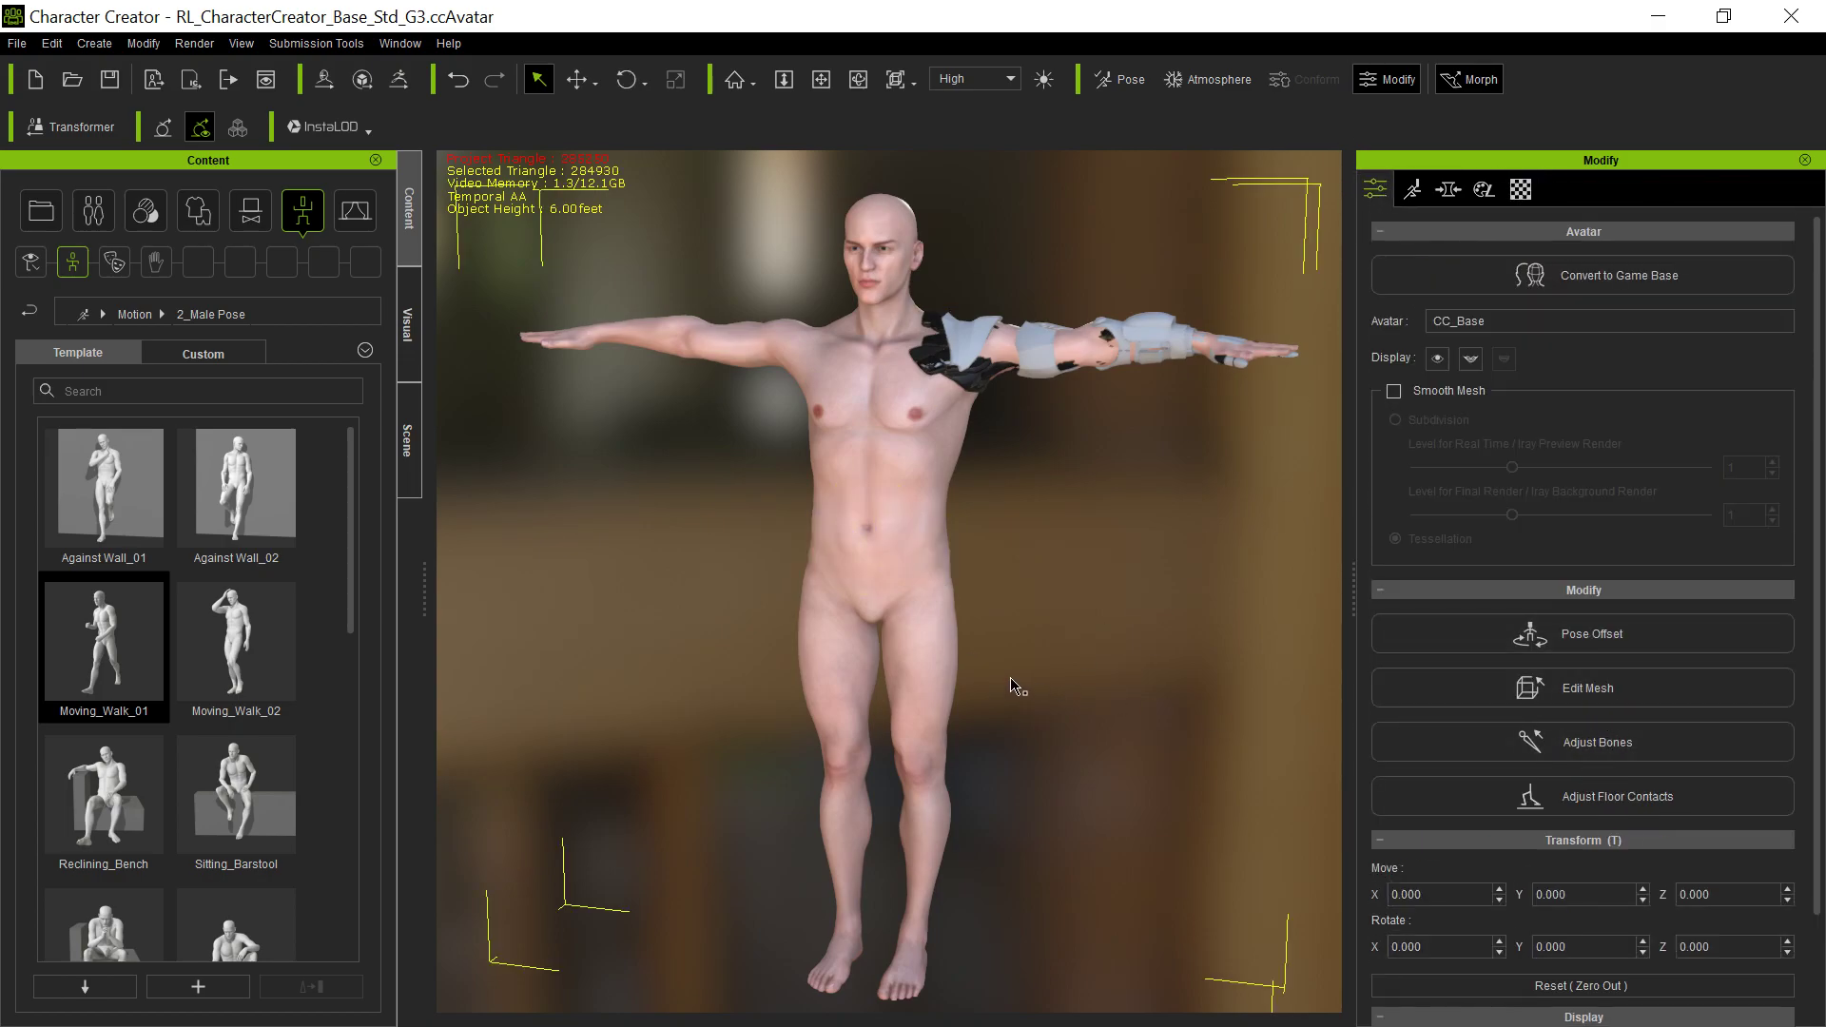
{"action": "middle_click_drag", "start_coordinate": [866, 656], "coordinate": [1189, 819]}
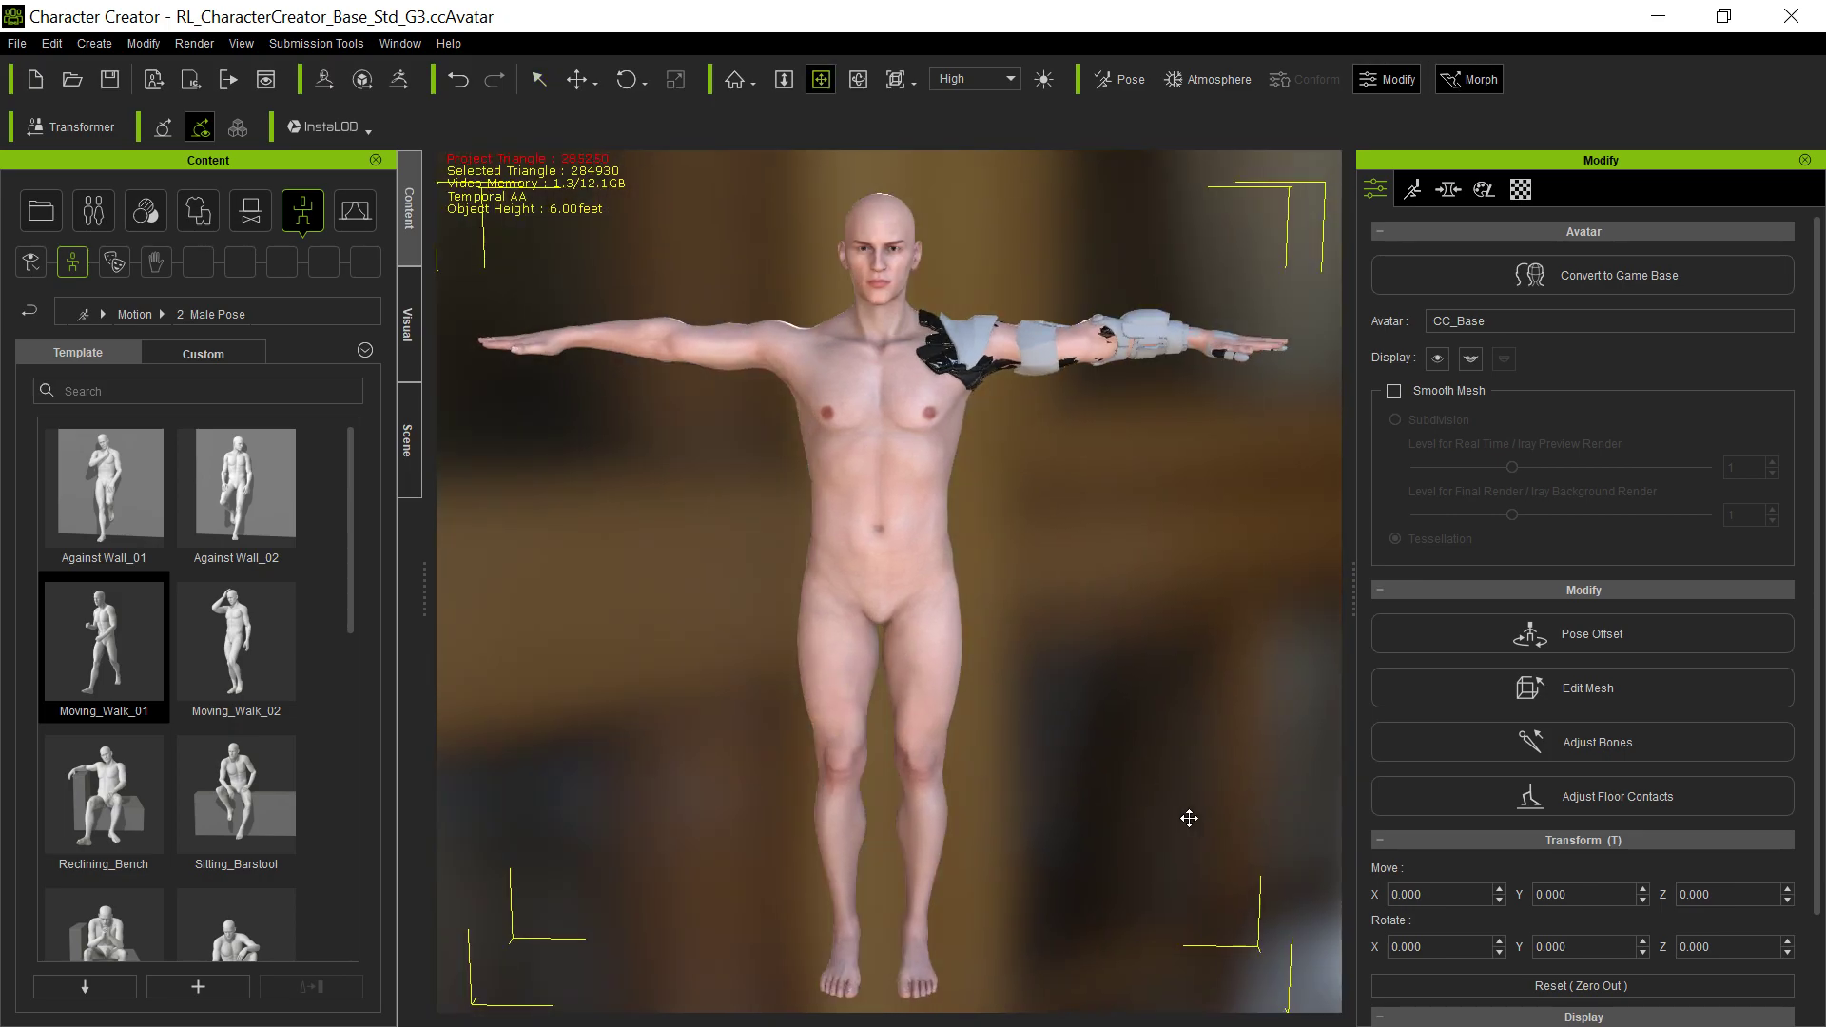
{"action": "left_click", "coordinate": [1583, 693]}
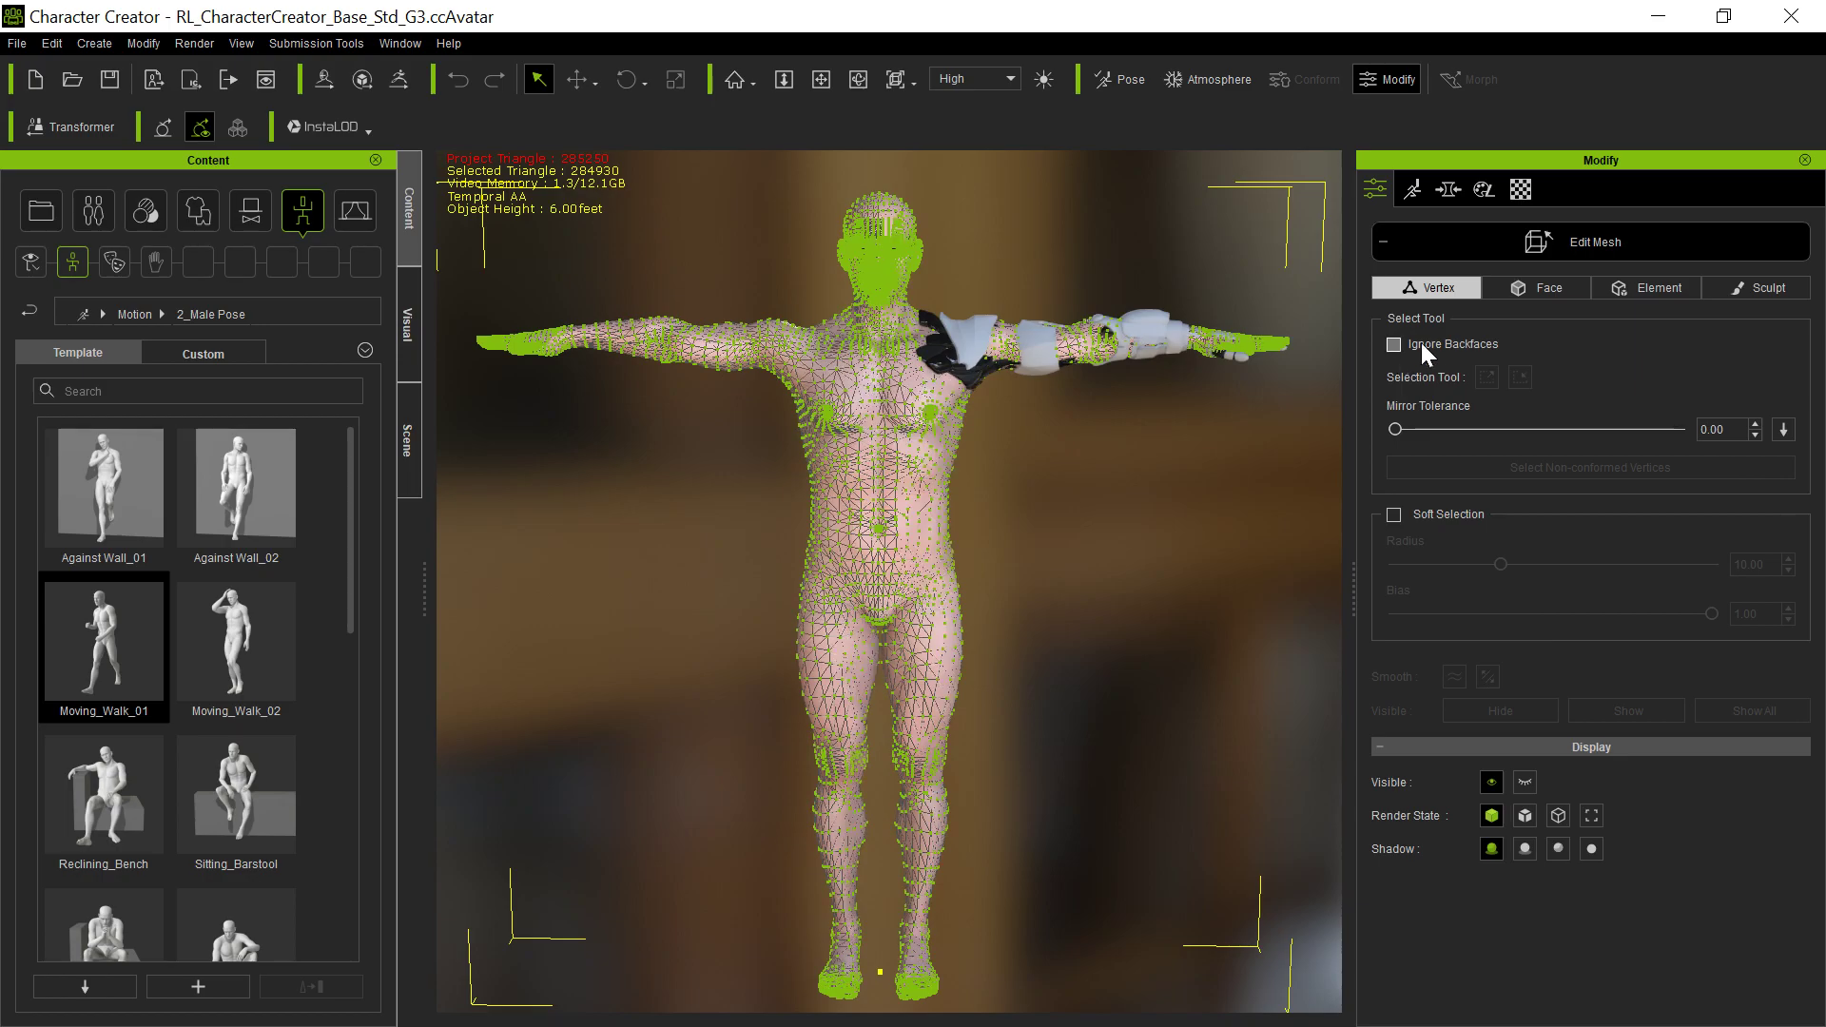
{"action": "left_click", "coordinate": [1534, 288]}
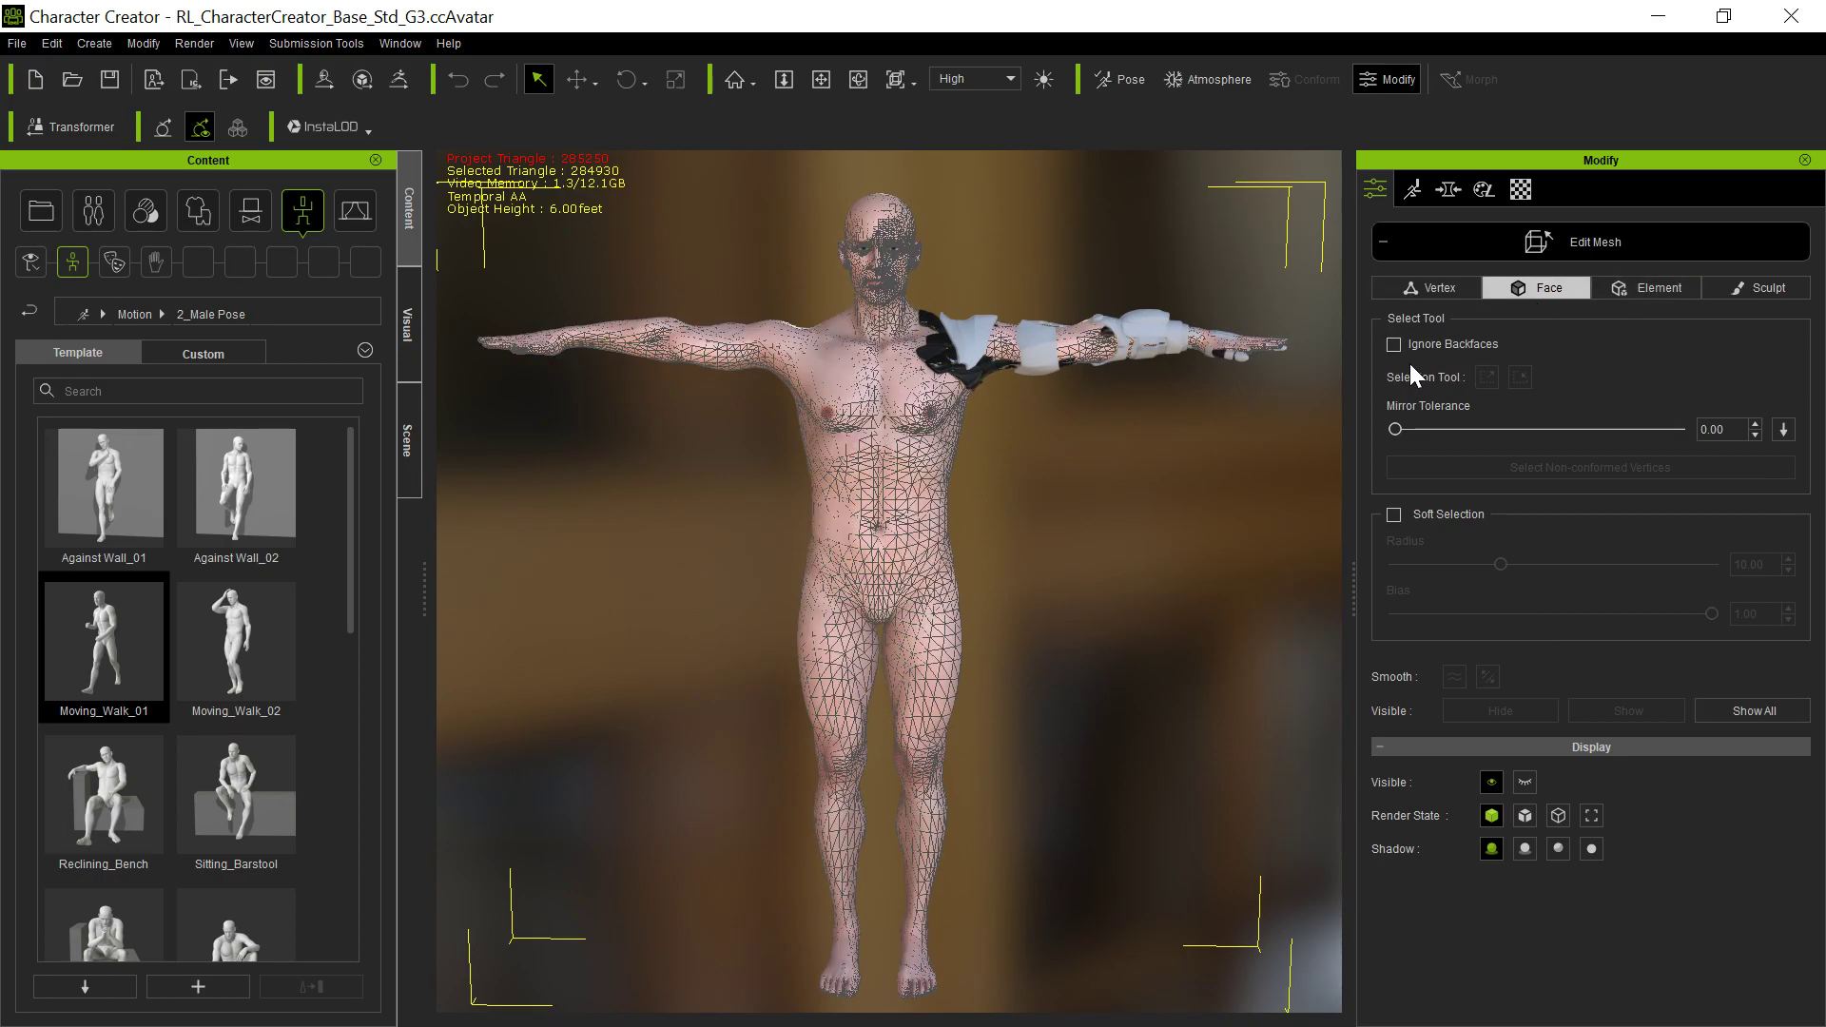
{"action": "left_click_drag", "start_coordinate": [969, 287], "coordinate": [1315, 426]}
{"action": "left_click", "coordinate": [1508, 715]}
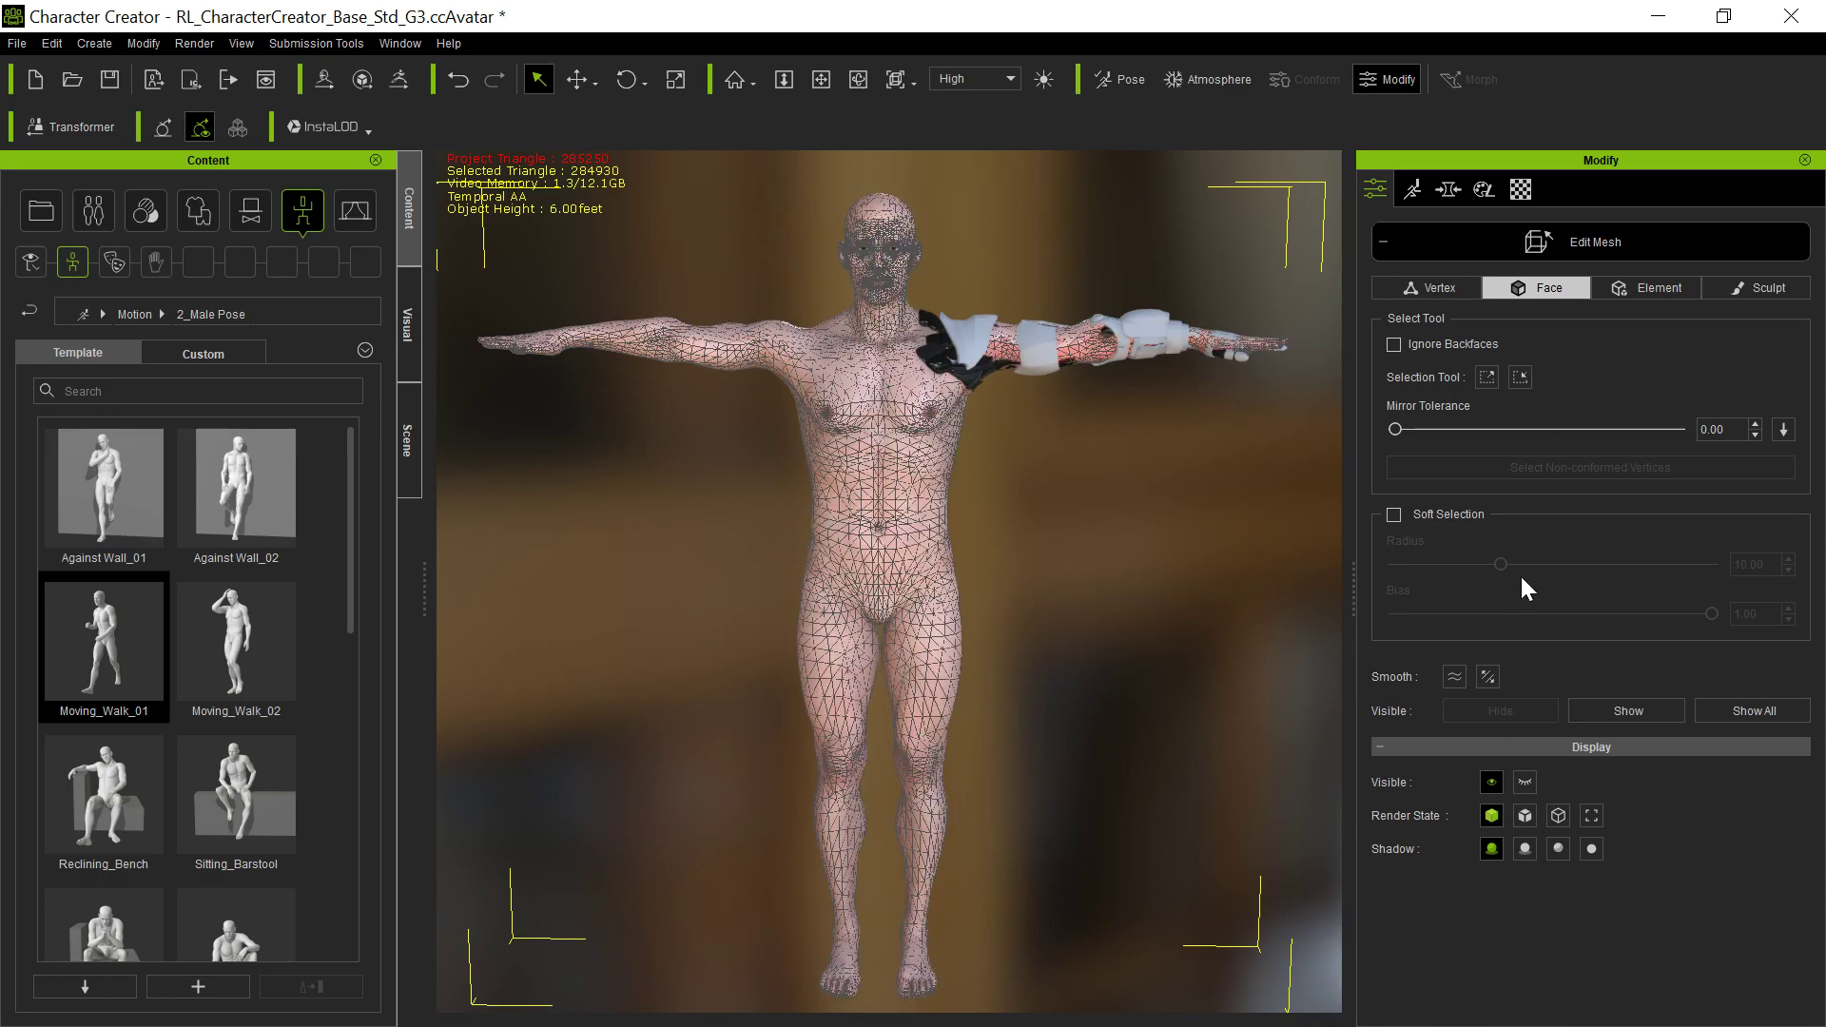
{"action": "left_click", "coordinate": [1537, 238]}
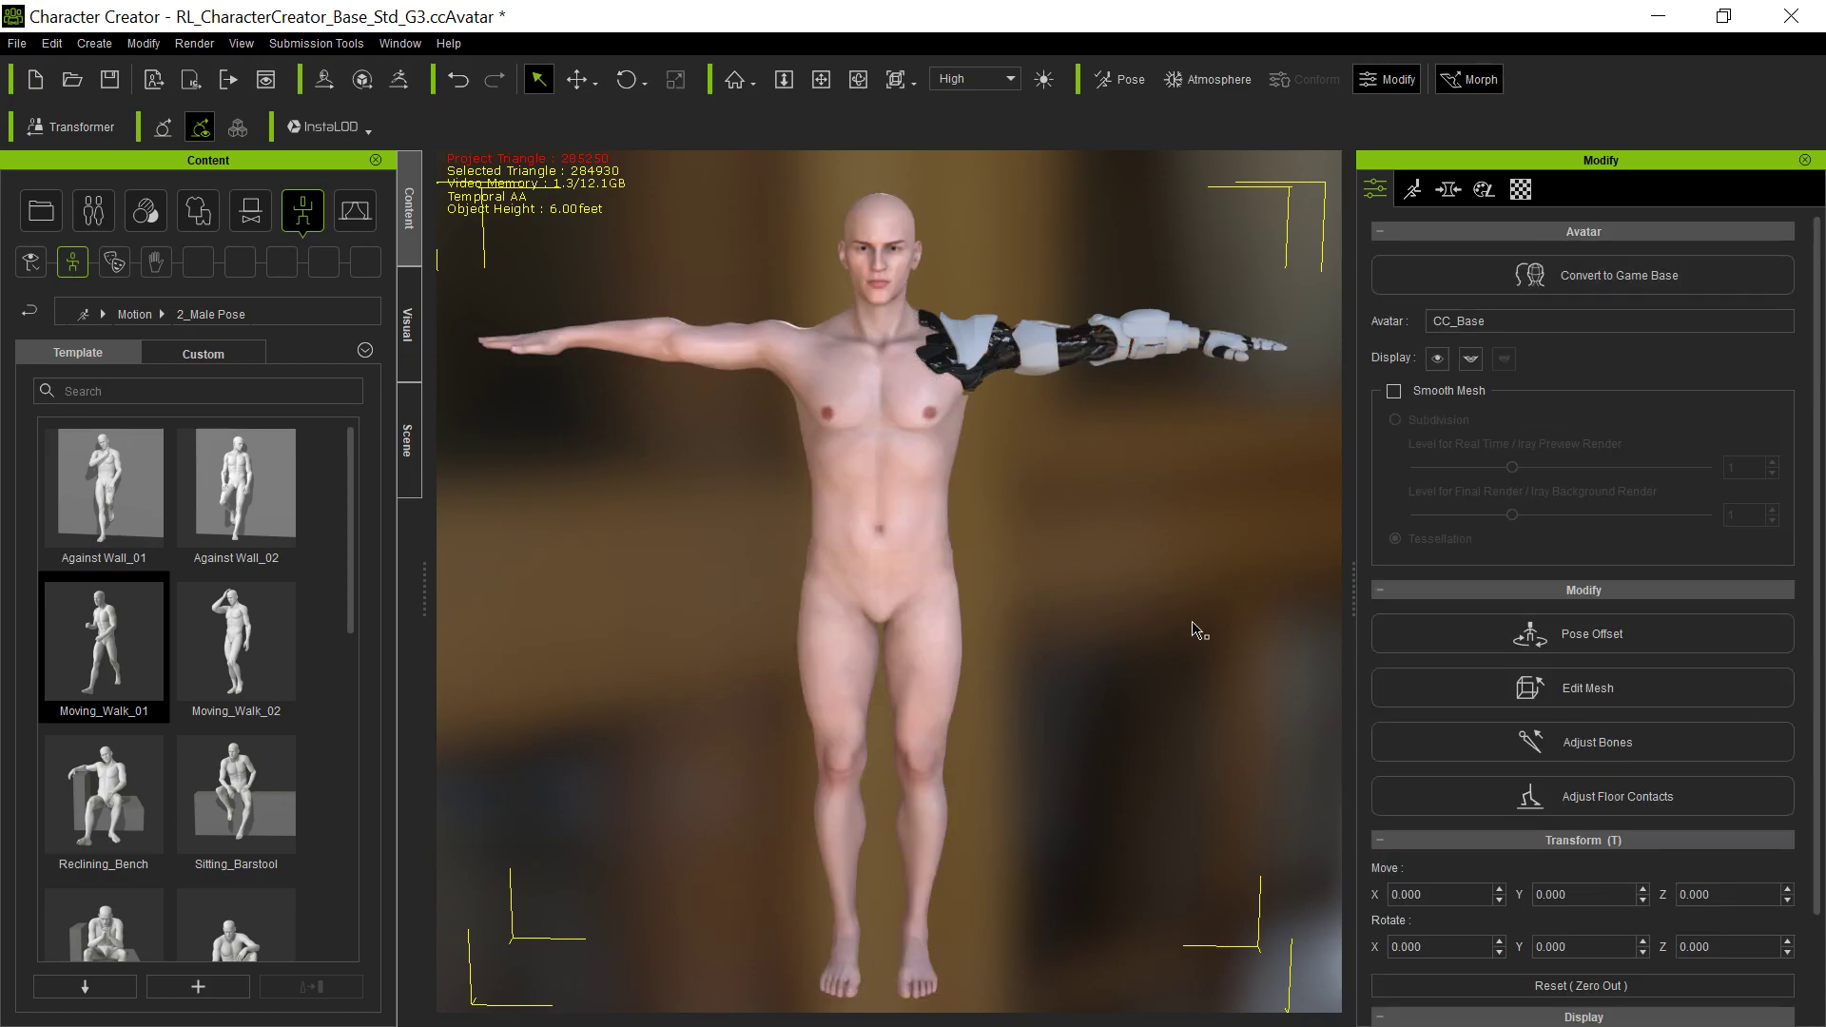
{"action": "right_click_drag", "start_coordinate": [1141, 597], "coordinate": [882, 423]}
{"action": "right_click_drag", "start_coordinate": [1006, 456], "coordinate": [1080, 420]}
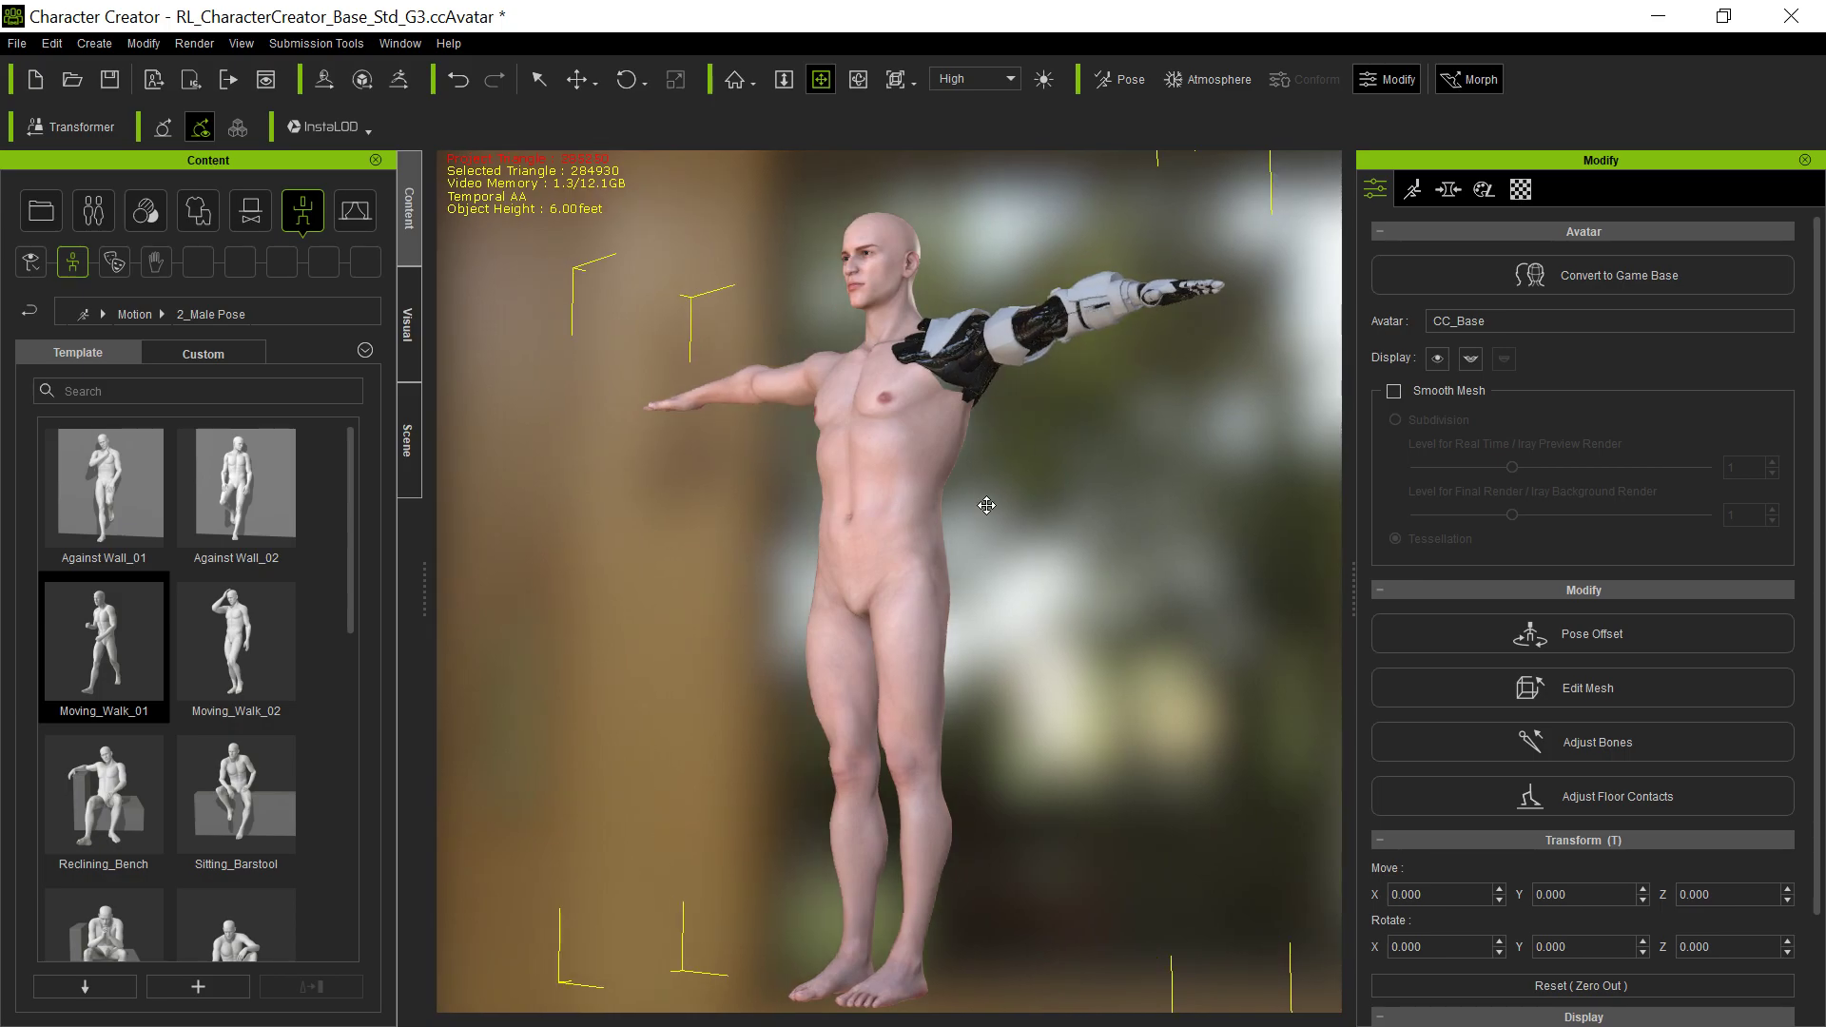
{"action": "right_click_drag", "start_coordinate": [987, 505], "coordinate": [920, 541]}
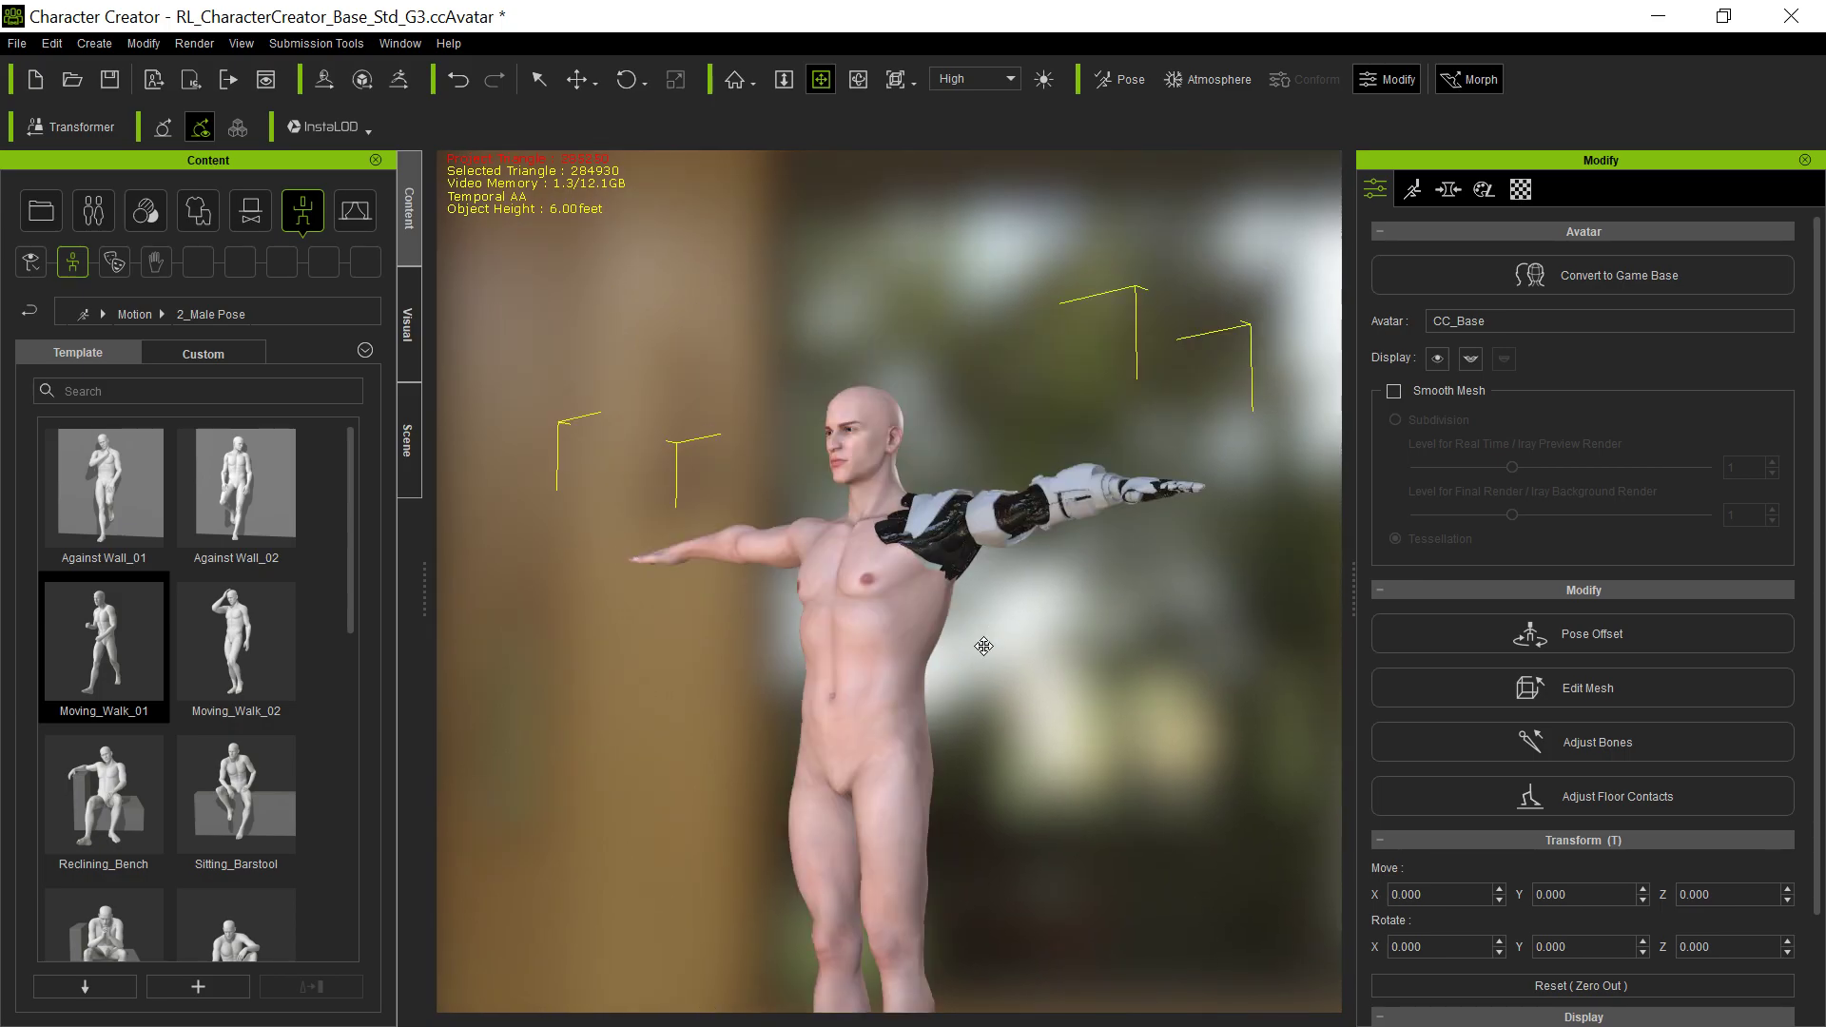
{"action": "right_click_drag", "start_coordinate": [904, 723], "coordinate": [1101, 856]}
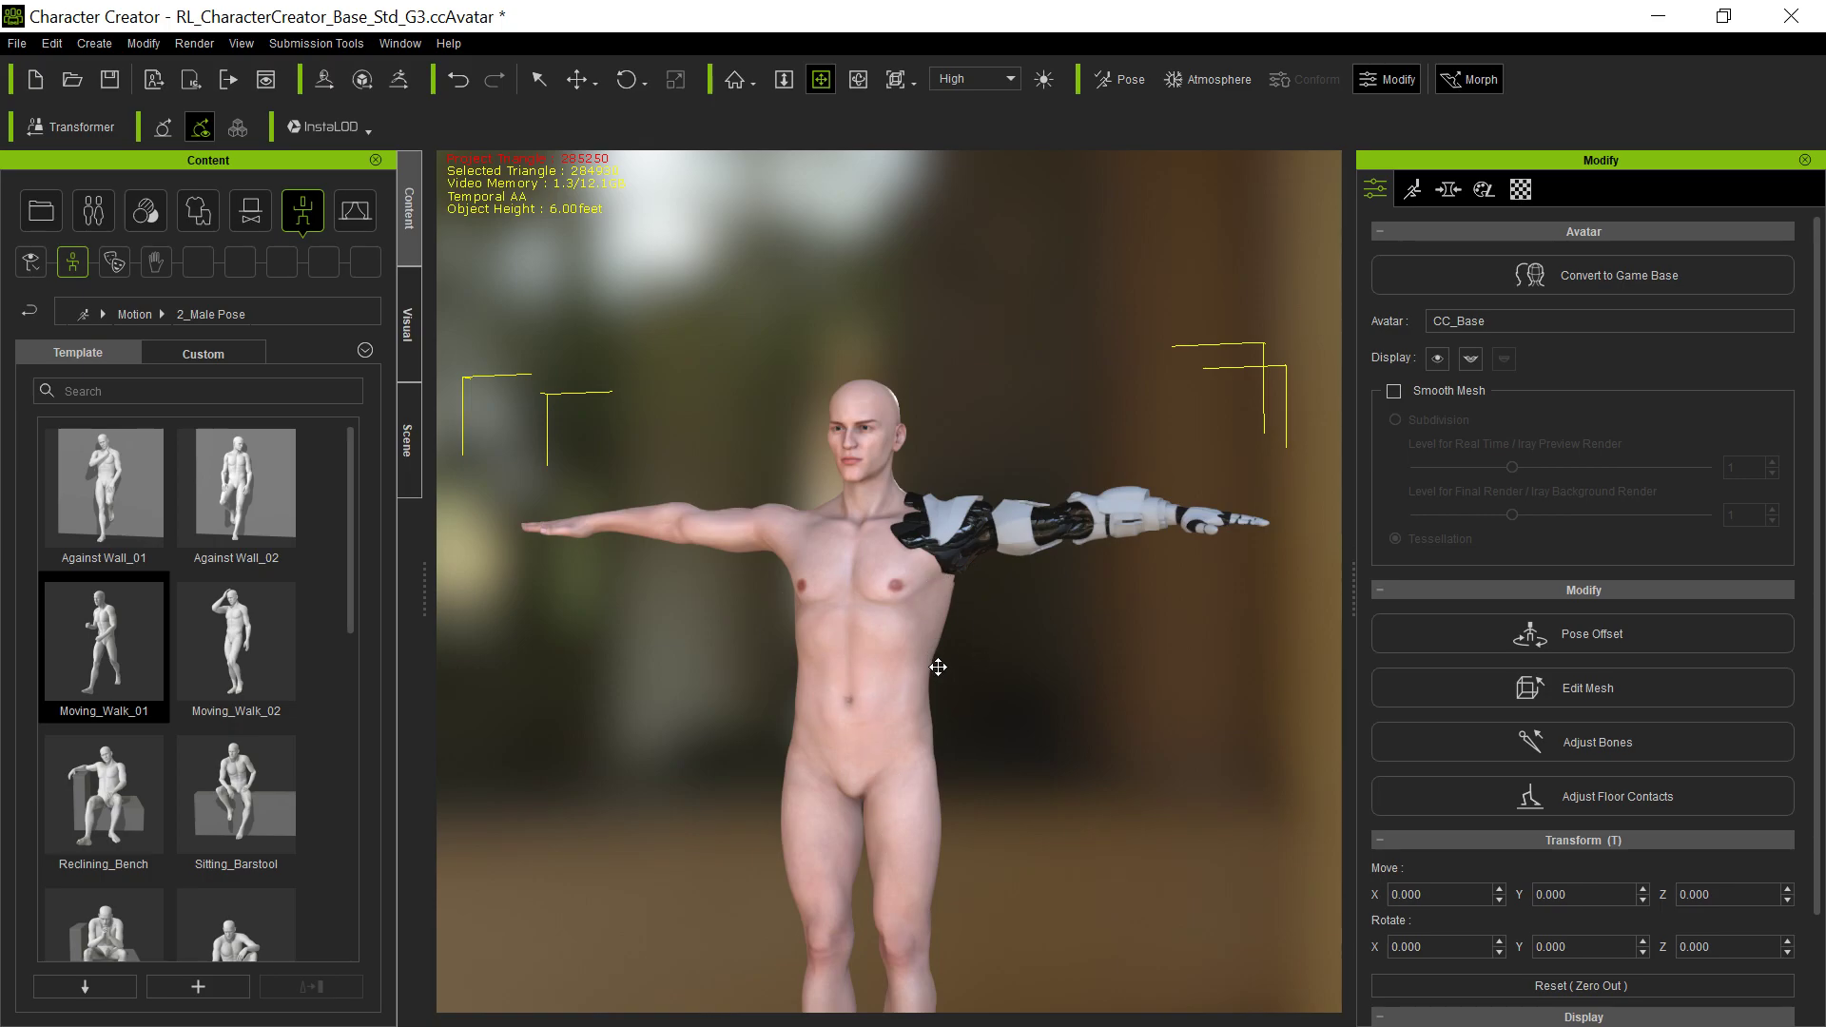
{"action": "middle_click_drag", "start_coordinate": [786, 751], "coordinate": [793, 540]}
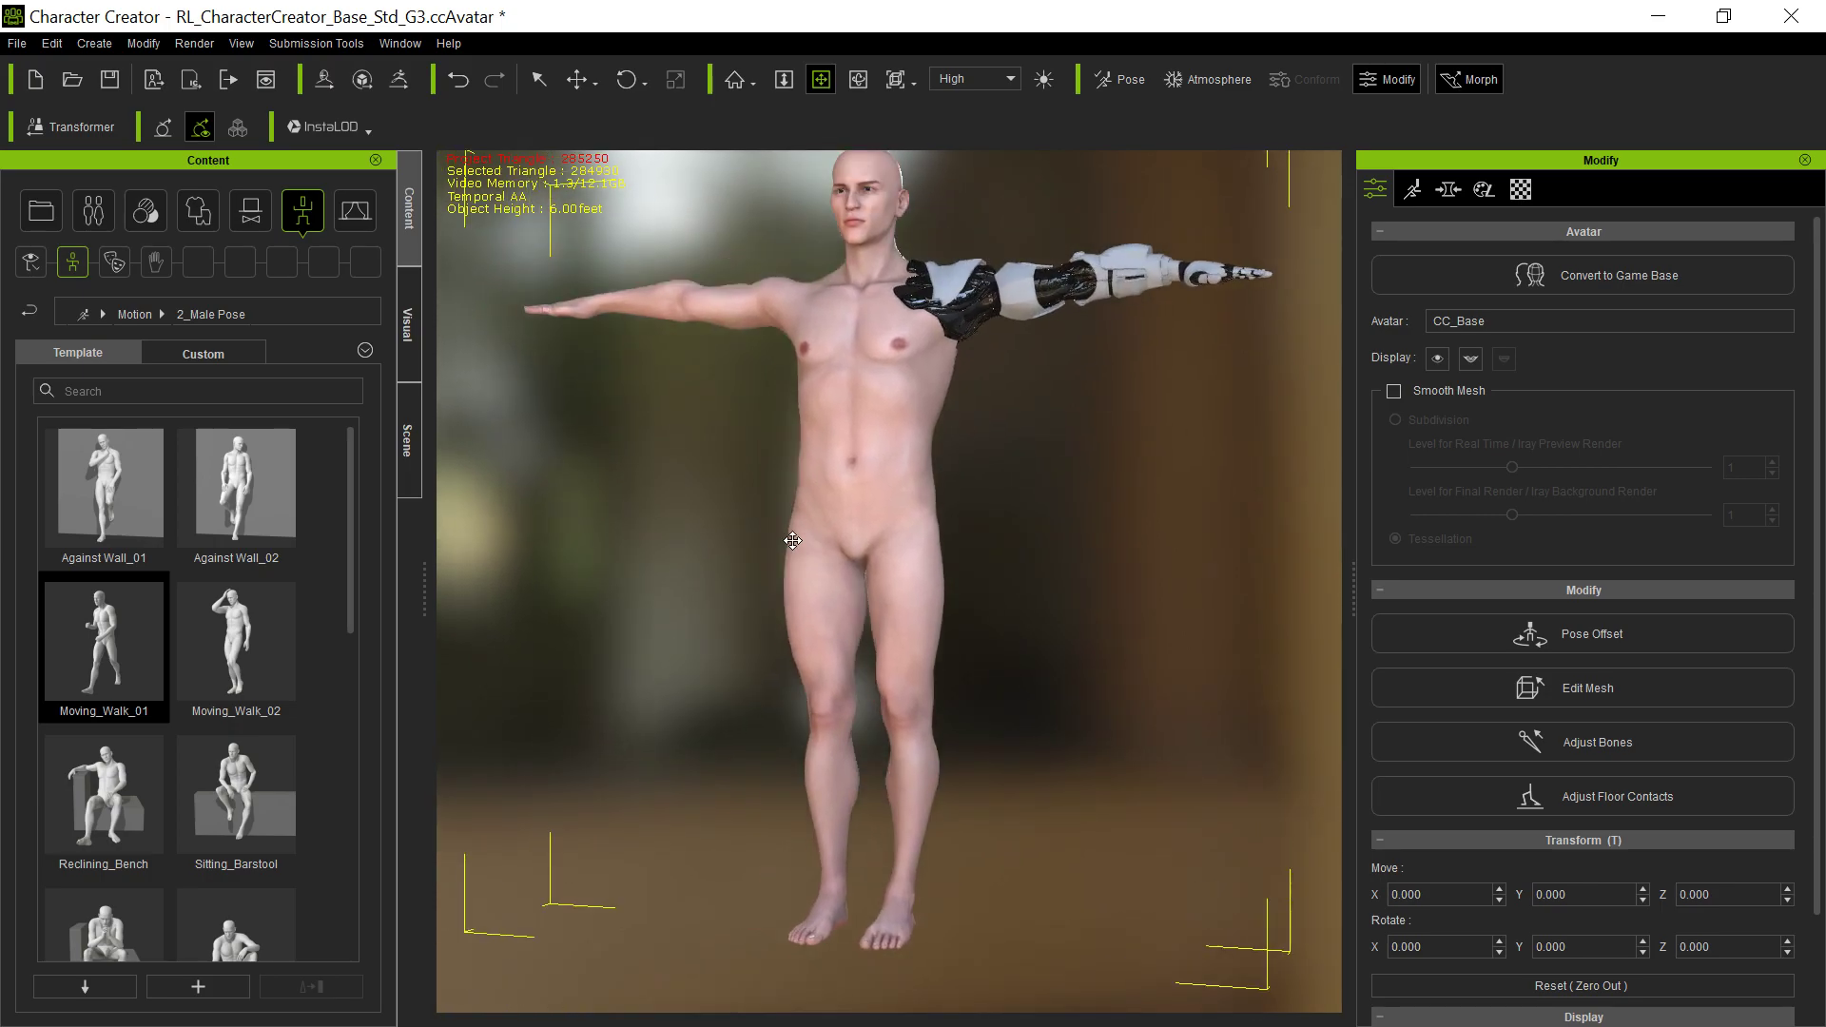
{"action": "right_click_drag", "start_coordinate": [786, 542], "coordinate": [908, 620]}
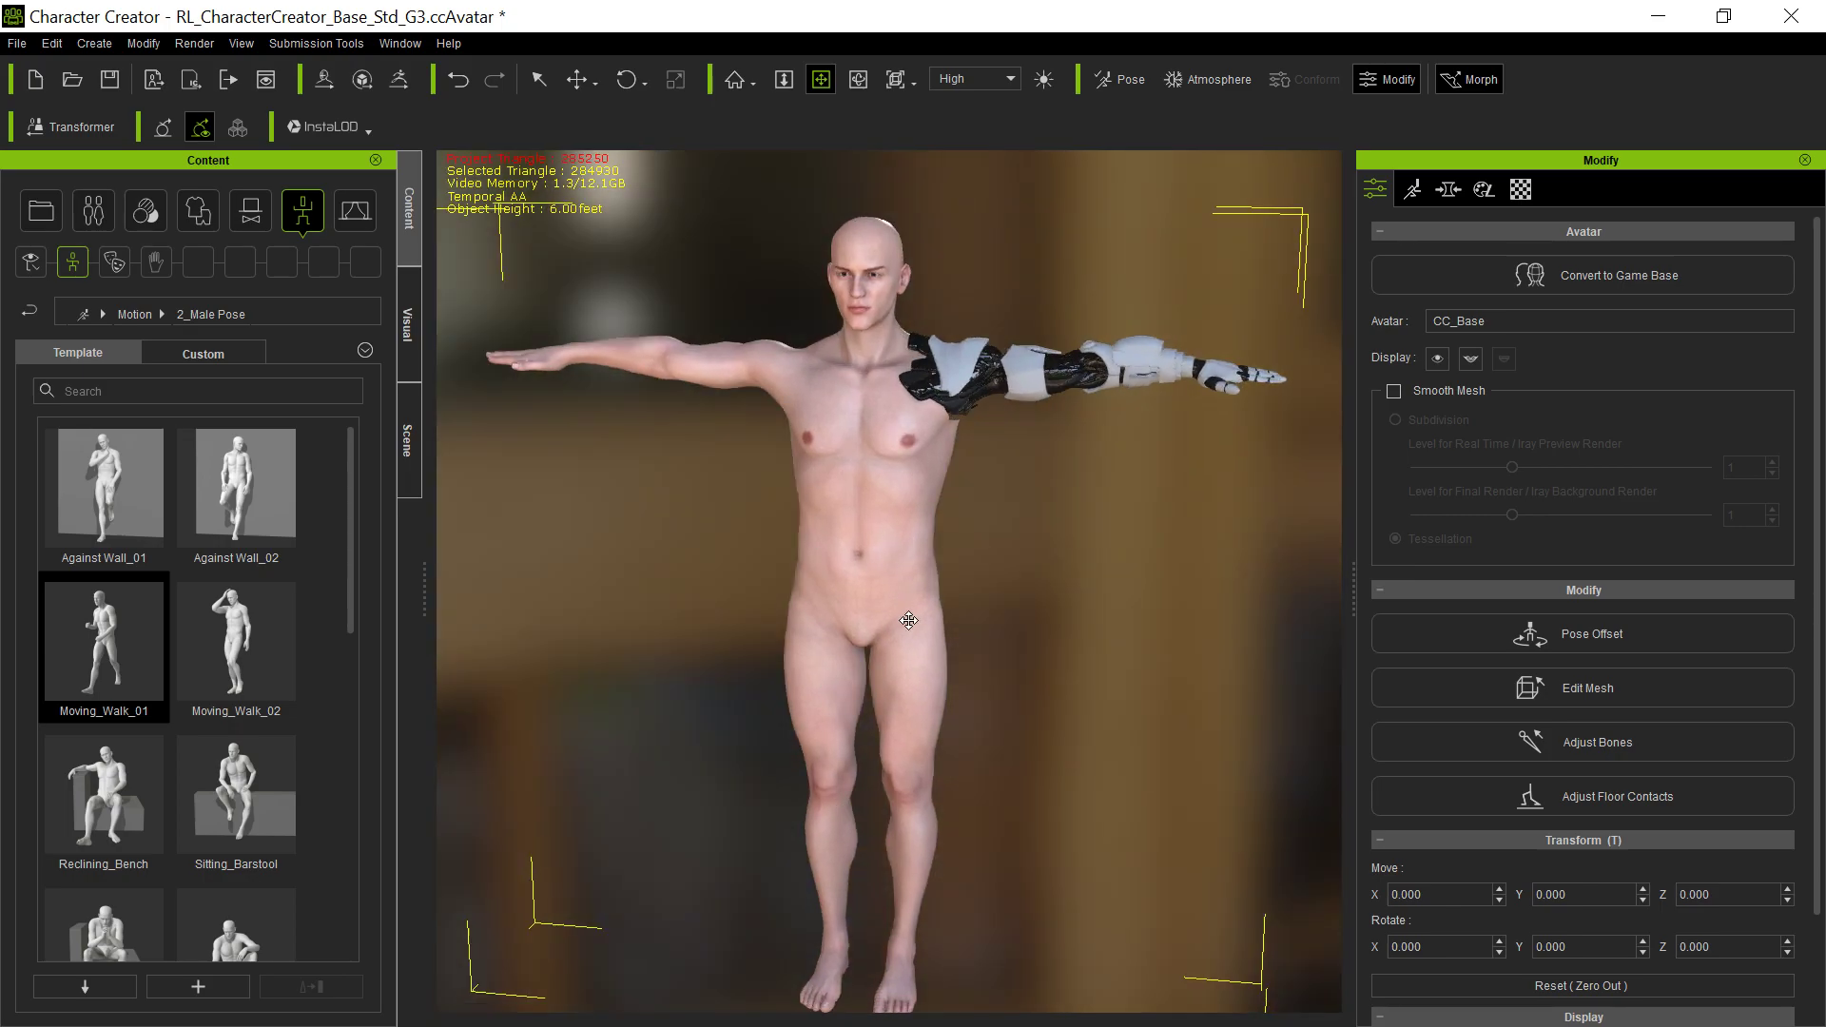